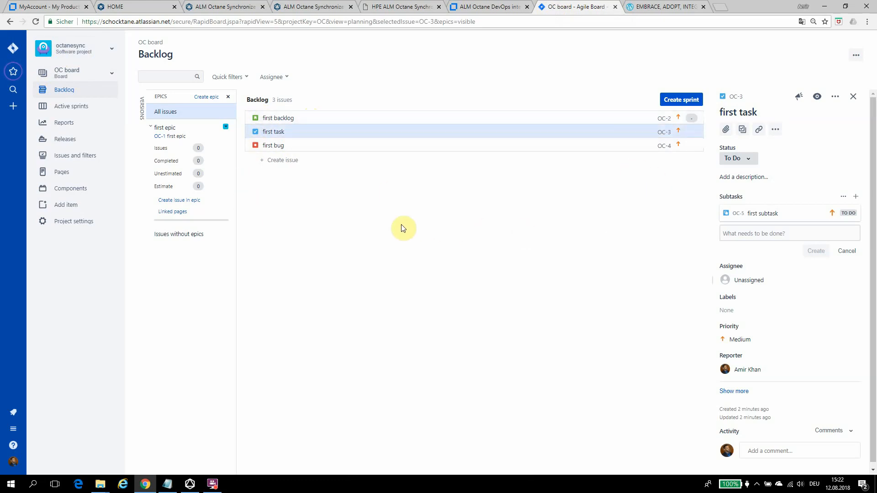
- Switch to the ALM Octane Synchronizer, start creating a synchronization link and set its connection type to JIRA
left_click(233, 10)
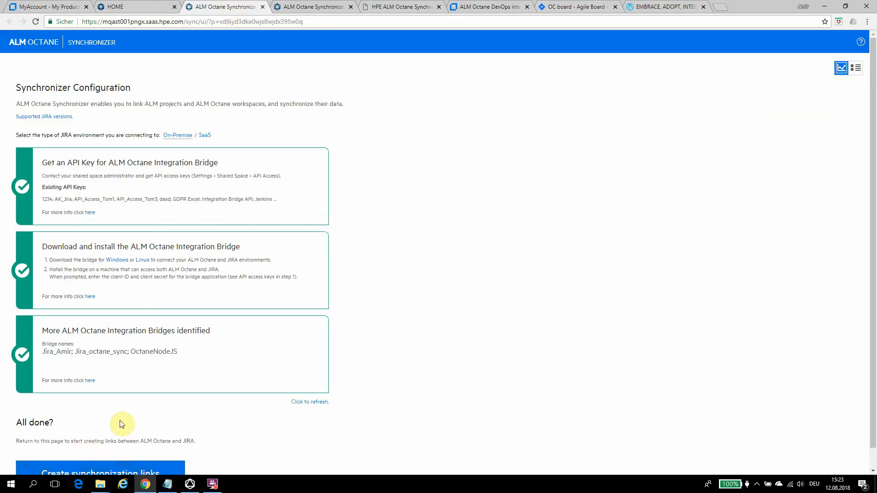
scroll(121, 420, "down", 1)
left_click(128, 458)
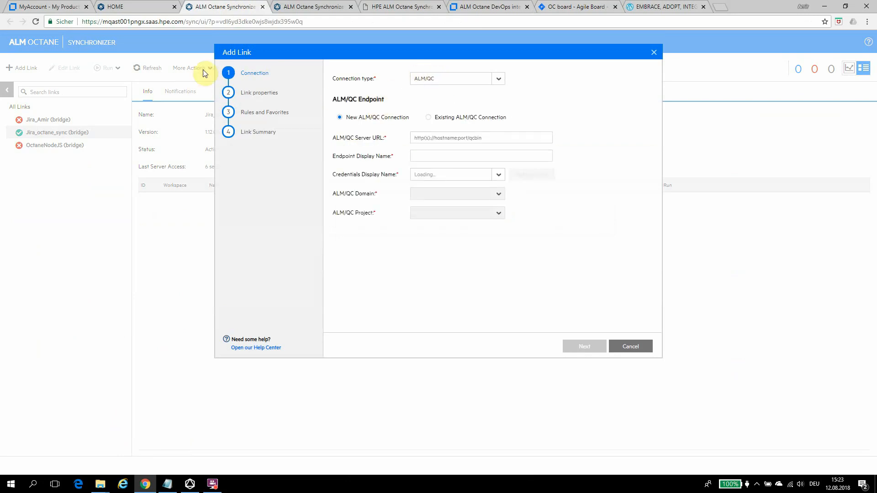
left_click(446, 79)
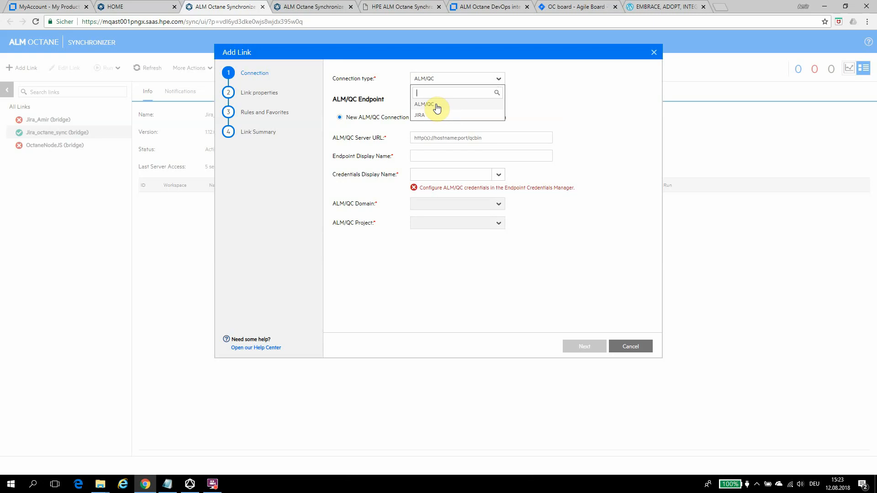
left_click(436, 116)
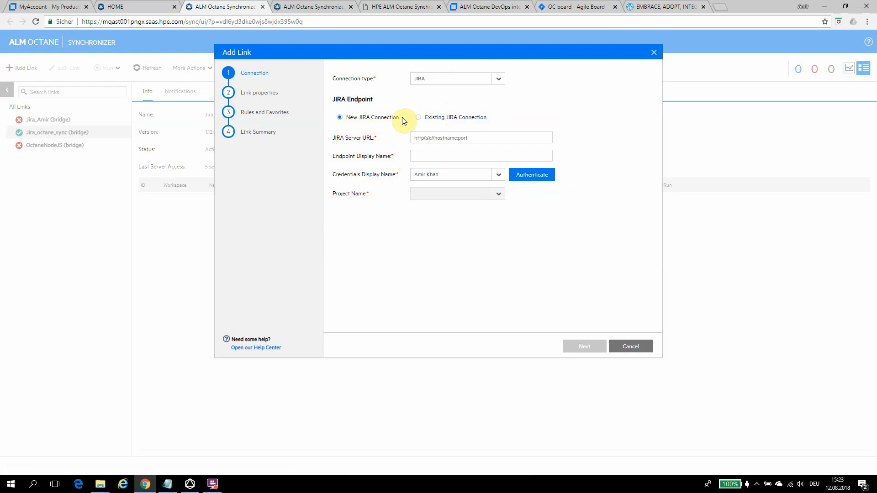
left_click(439, 137)
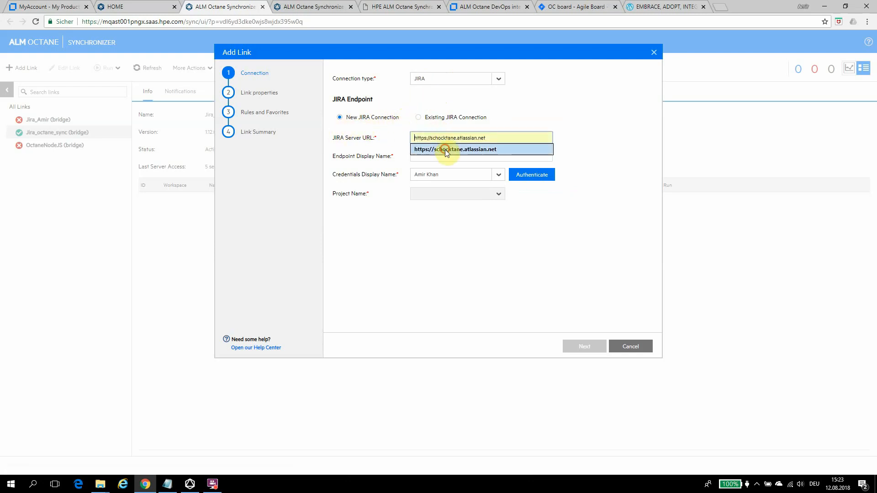
left_click(445, 149)
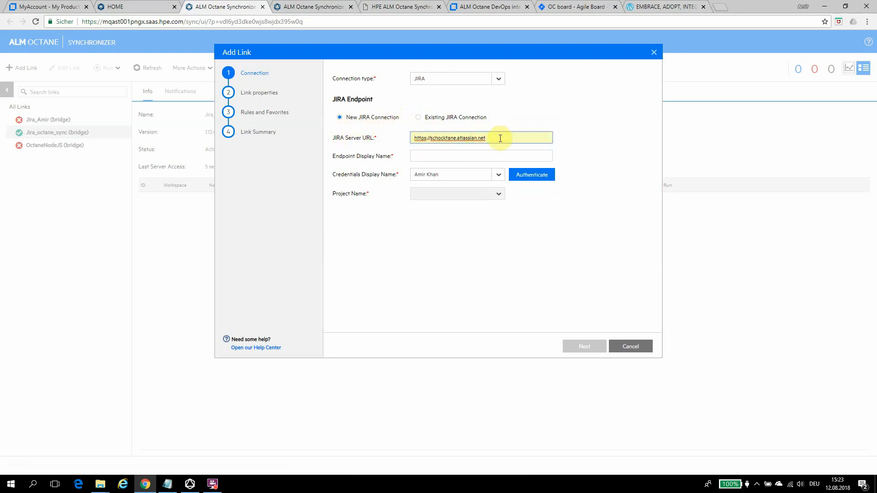
left_click(470, 156)
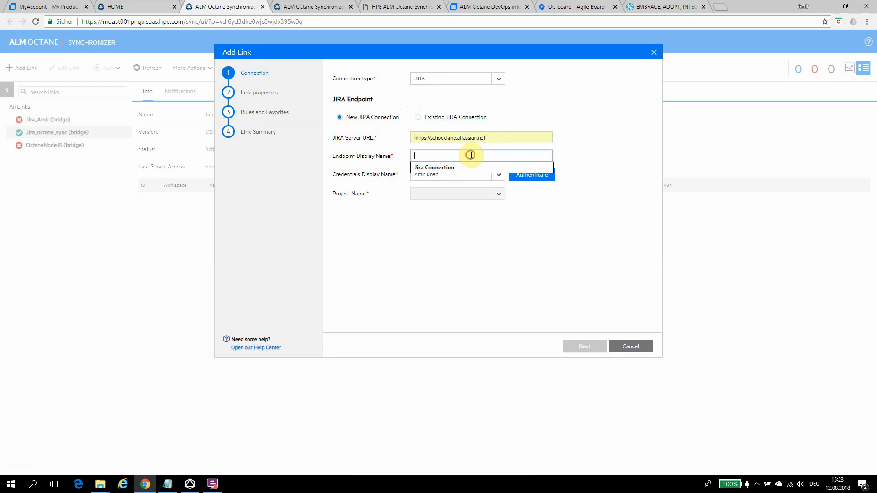
left_click(471, 166)
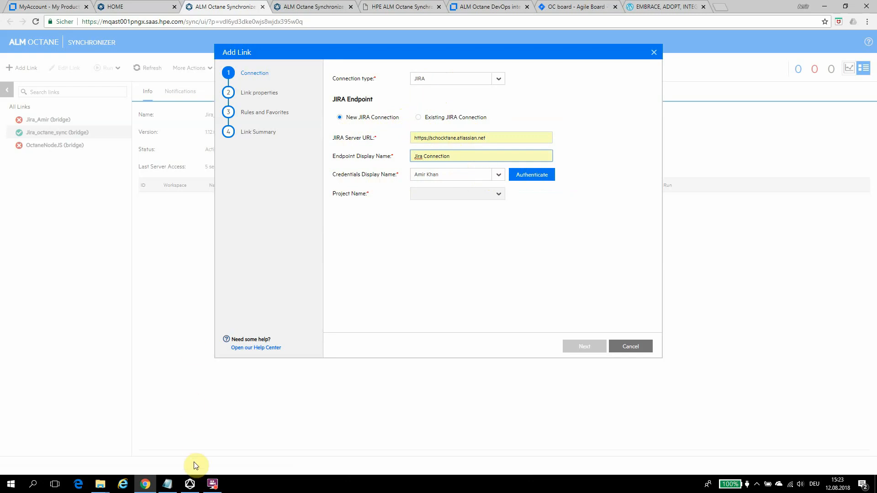
- Check the stored JIRA entry in the Endpoint credentials manager and authenticate the new connection with it
left_click(190, 484)
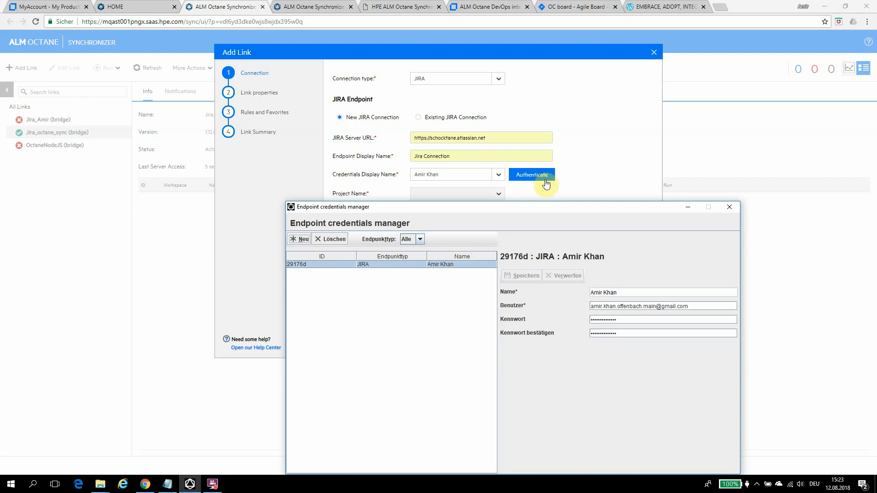
left_click(588, 164)
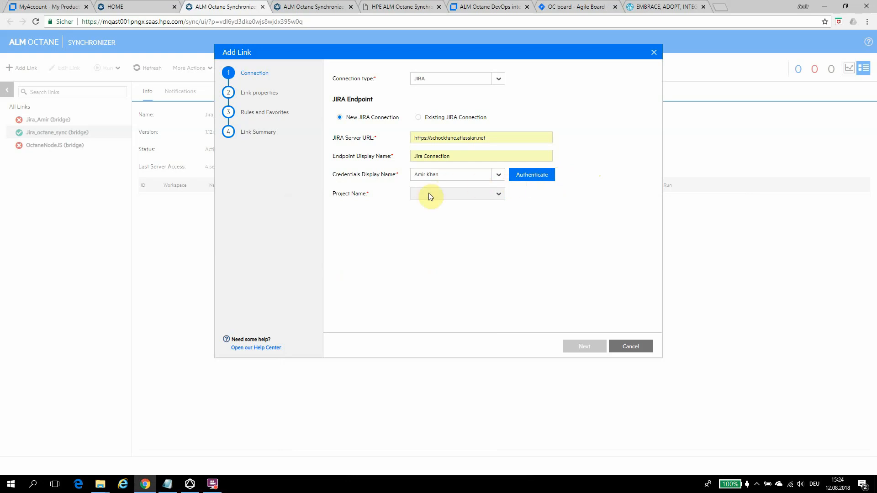
left_click(541, 175)
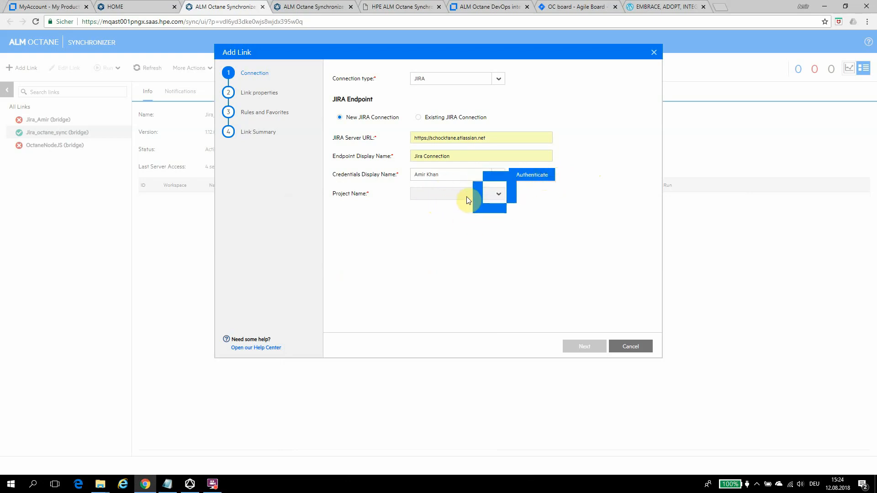
- Choose octanesync as the JIRA project and continue to the link properties
left_click(497, 198)
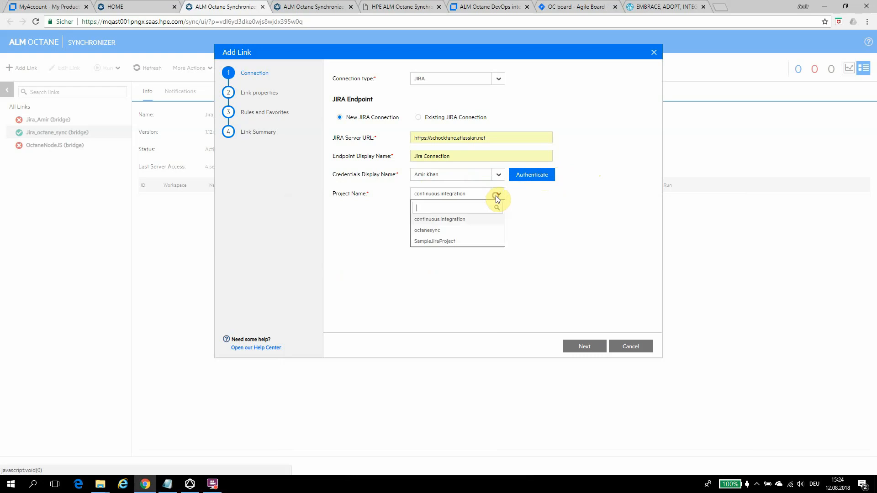
left_click(441, 230)
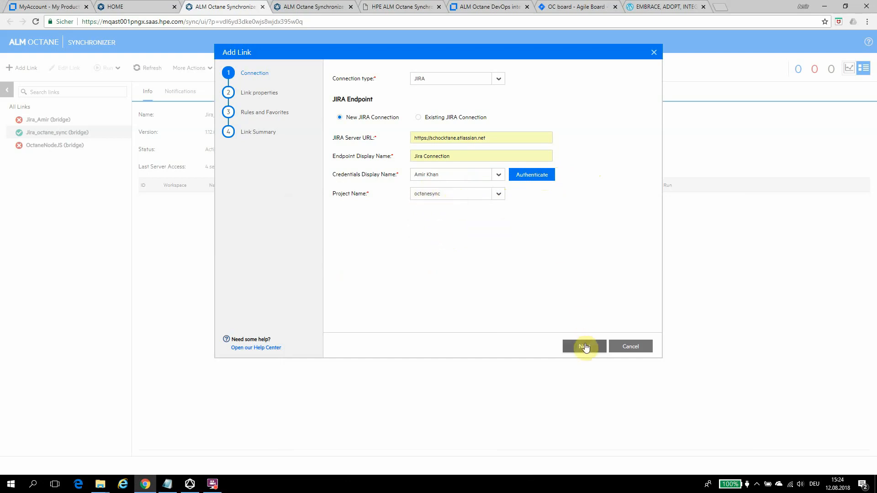
left_click(584, 347)
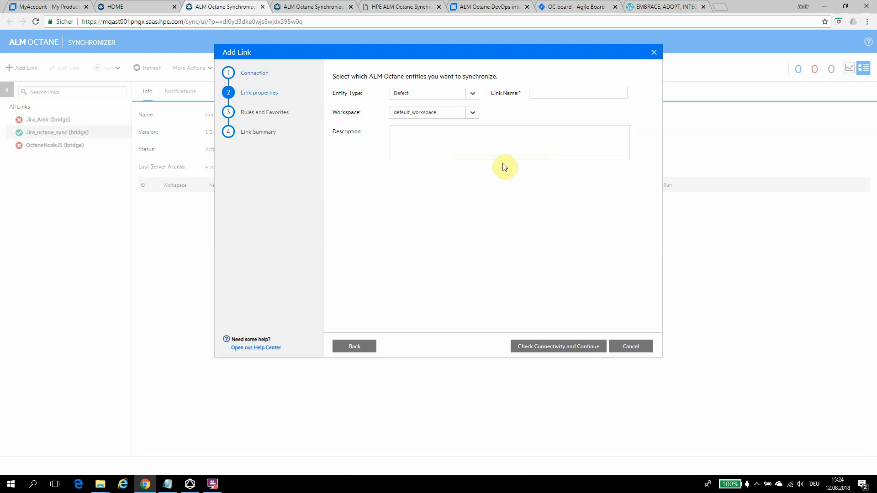
- Set the link's entity type to Backlog and its workspace to Jira Sync
left_click(474, 95)
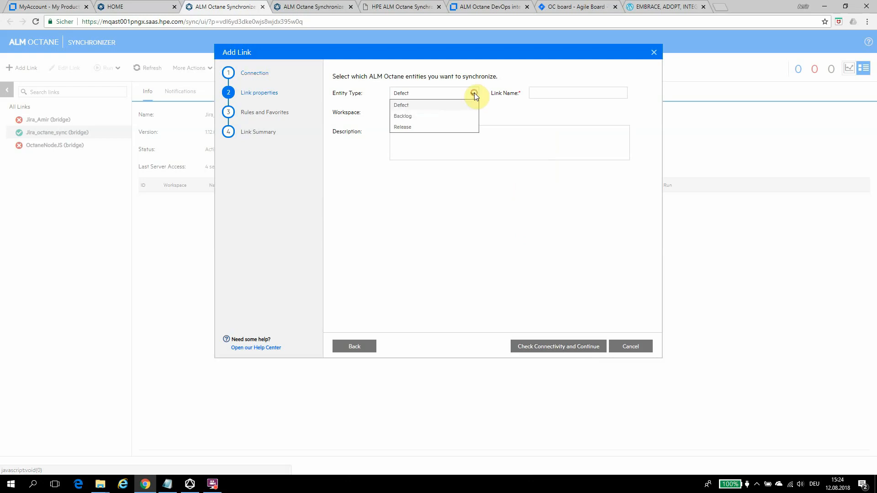
left_click(456, 120)
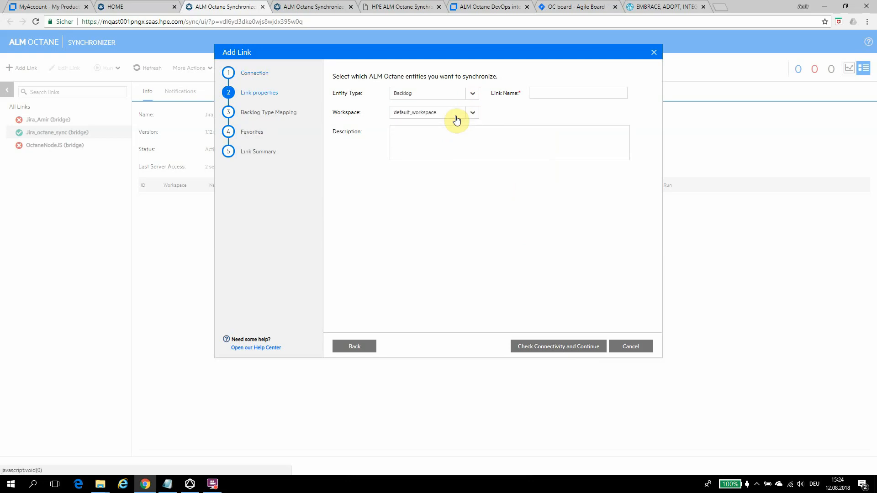
left_click(473, 115)
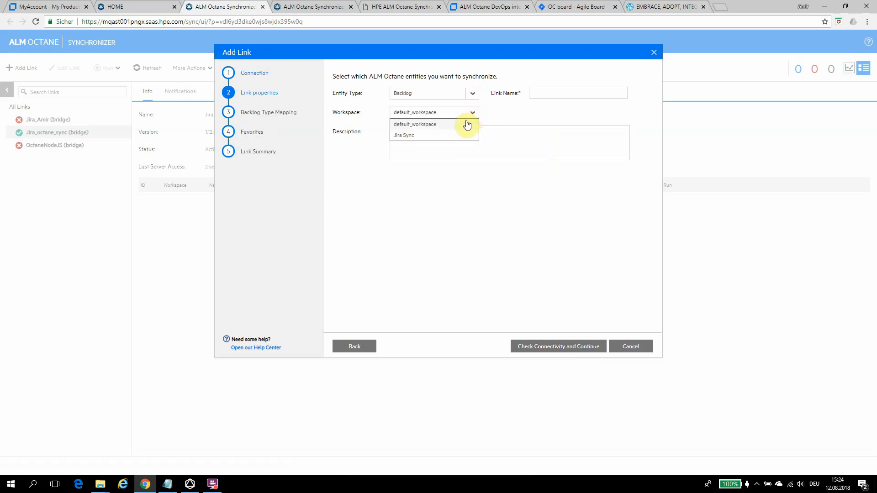
left_click(459, 136)
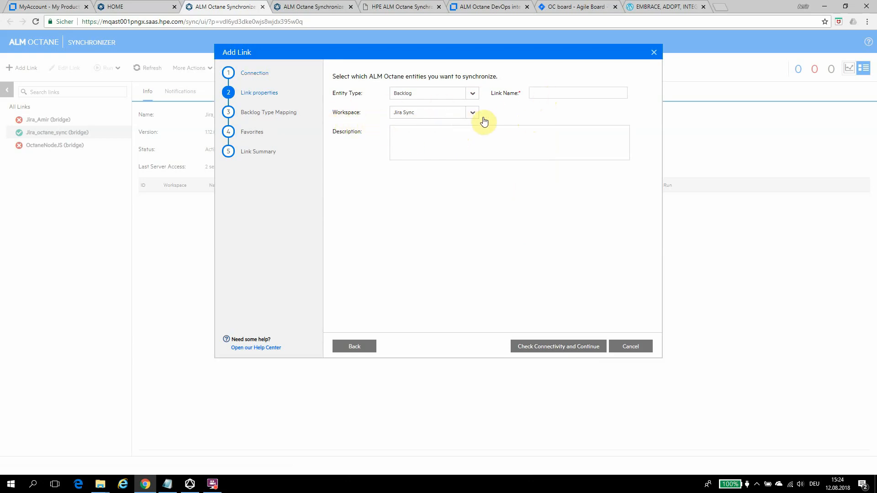
- Name the link stories, leave the description empty and check connectivity to continue to the backlog type mapping
left_click(538, 92)
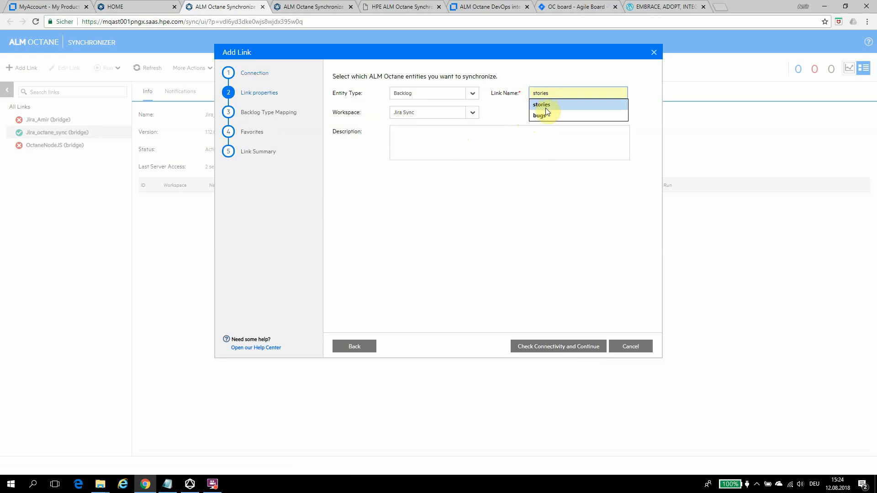
left_click(545, 106)
left_click(554, 92)
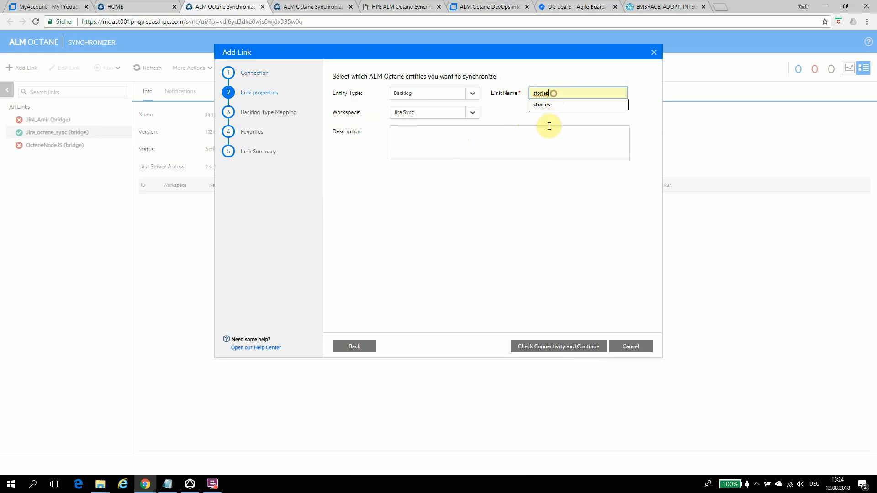
left_click(548, 139)
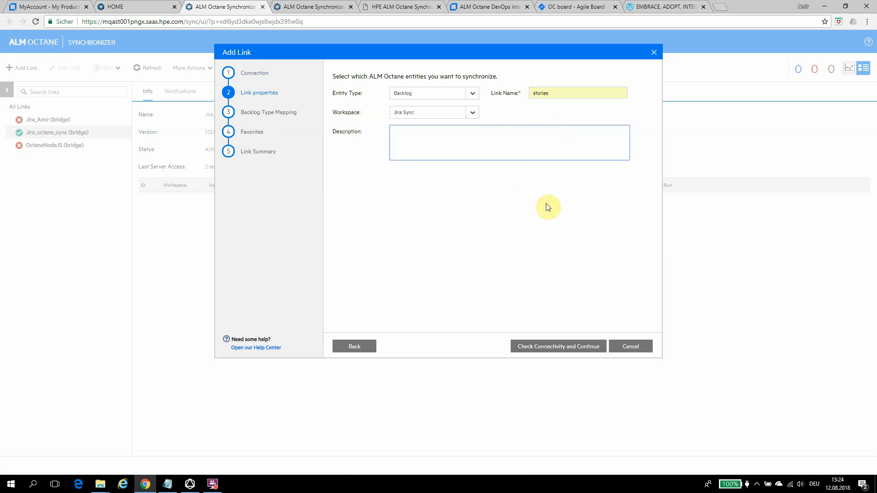
left_click(539, 346)
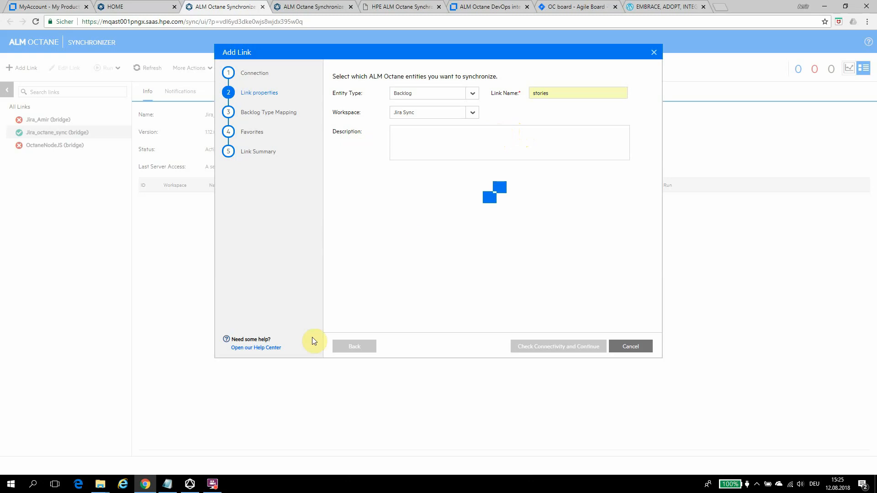
left_click(213, 483)
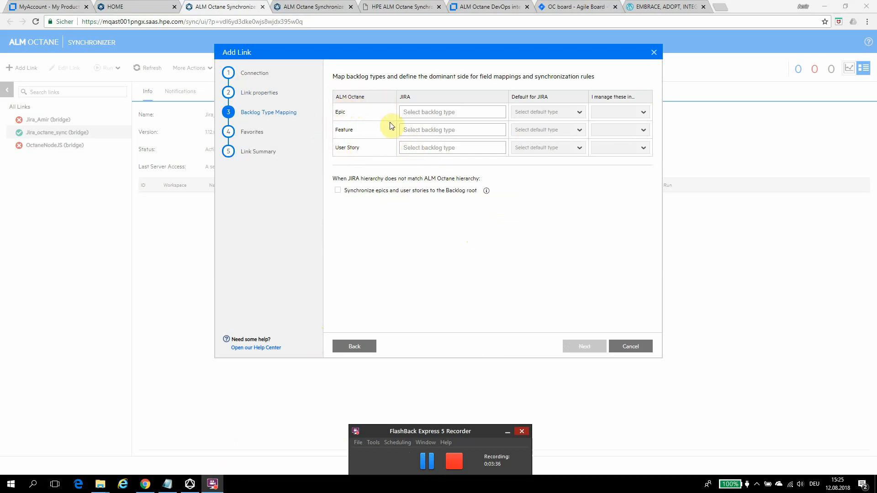
- Map the ALM Octane User Story to the JIRA Story type and enable synchronizing epics and user stories to the Backlog root
left_click(427, 148)
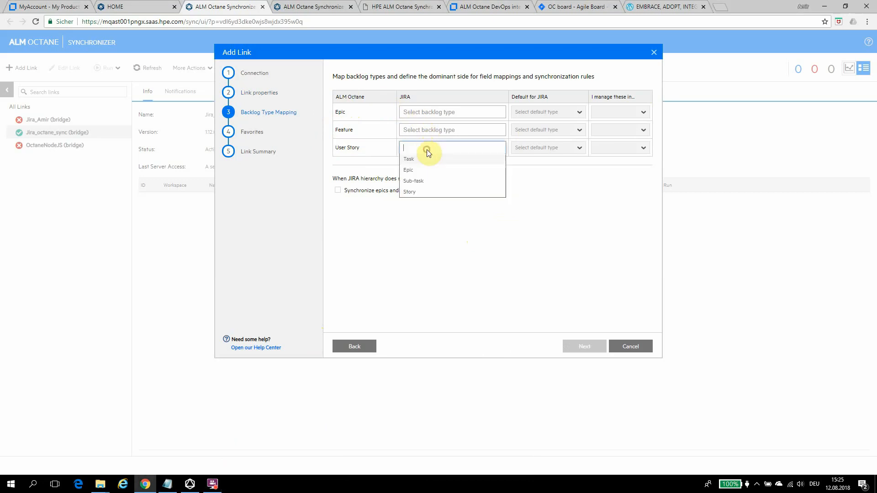
left_click(427, 191)
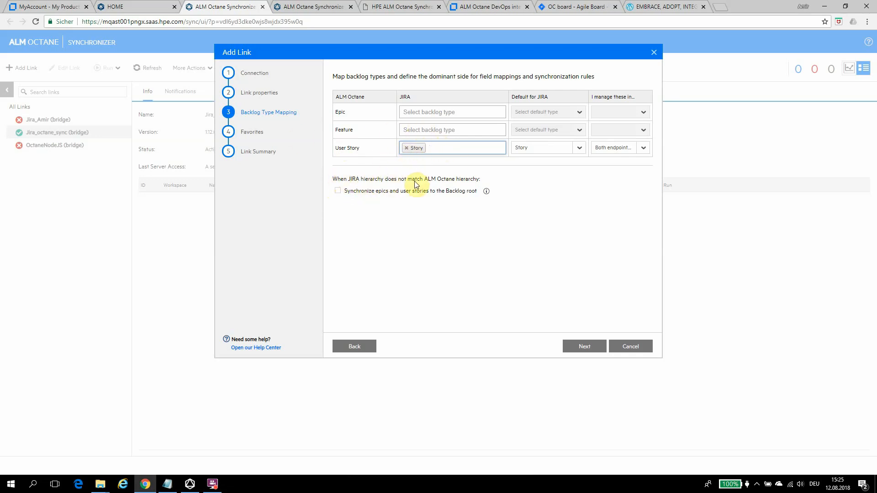
left_click(361, 190)
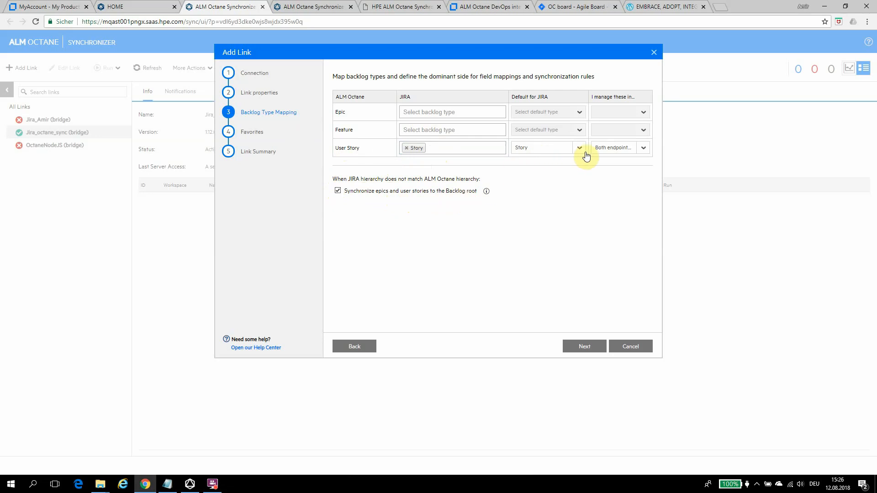
- Review the management options for user stories and choose Both endpoints (ALM Octane overrides)
left_click(617, 156)
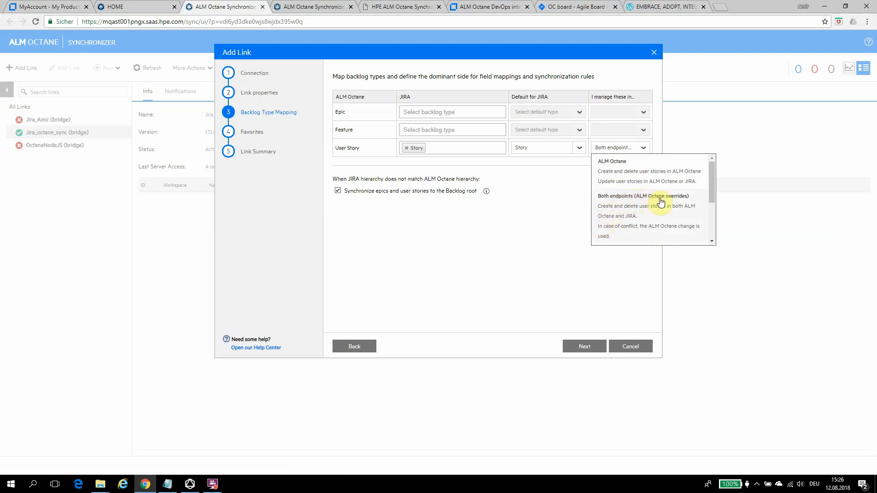
scroll(677, 203, "down", 2)
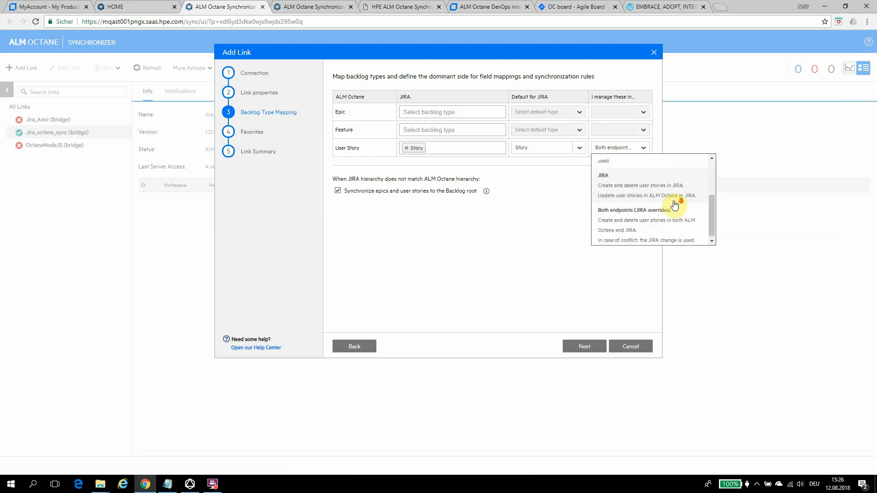
scroll(635, 218, "up", 2)
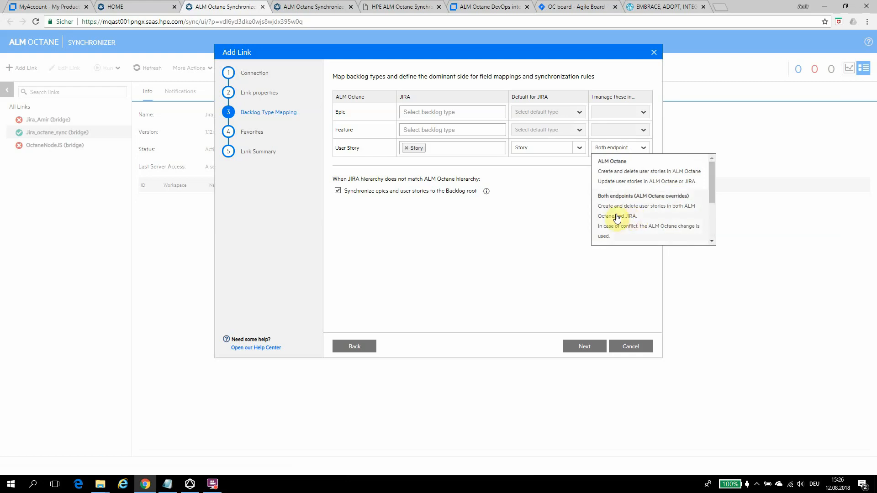
left_click(630, 208)
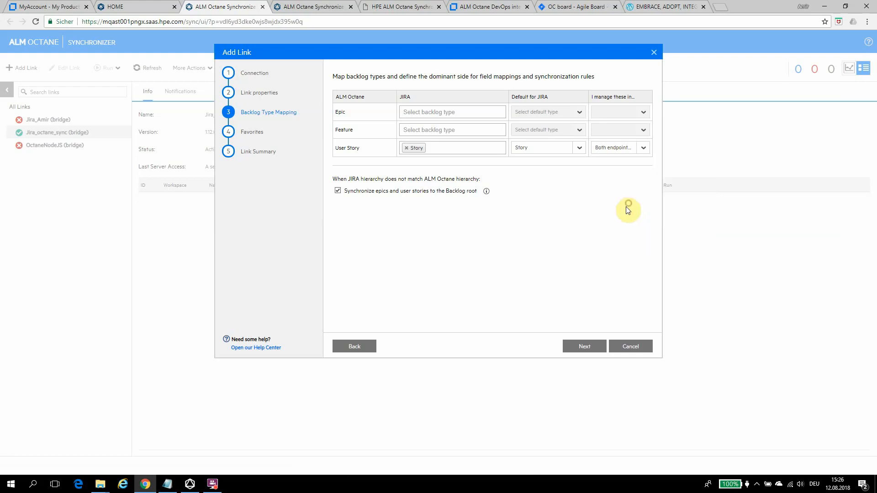
- Continue without selecting any favorites and finish creating the Backlog link, keeping it set to open for editing
left_click(571, 349)
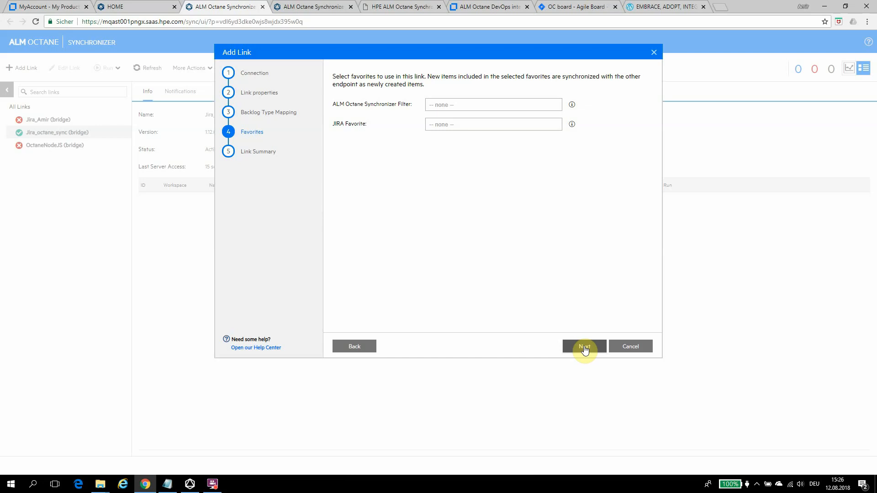
left_click(585, 348)
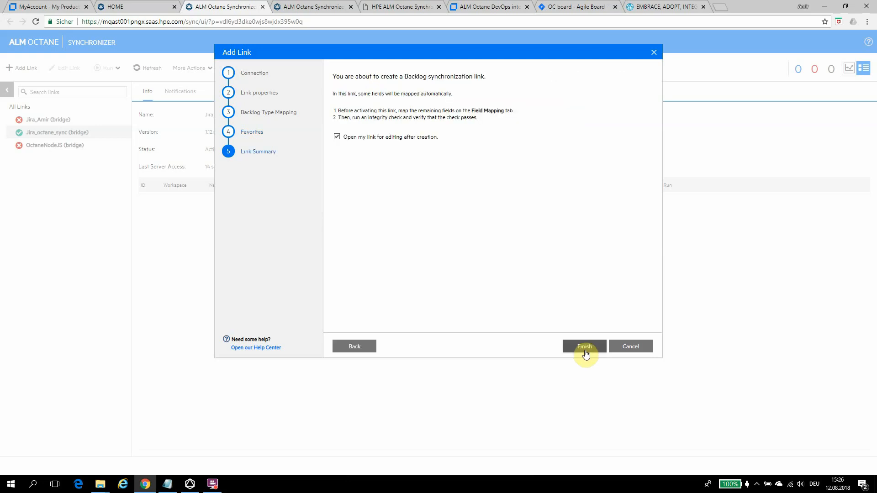
left_click(585, 346)
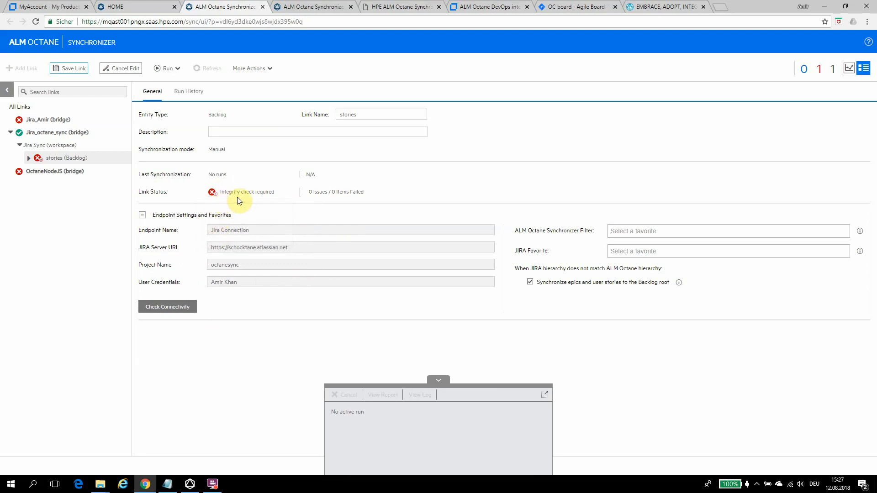
- Expand the stories link and open the field mapping of its User Story-Story (default) type
mouse_move(258, 200)
left_click(60, 158)
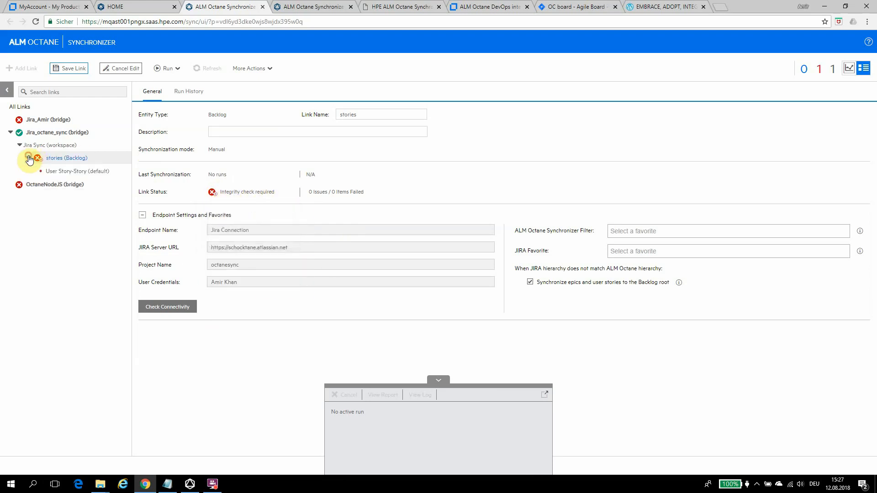
left_click(85, 174)
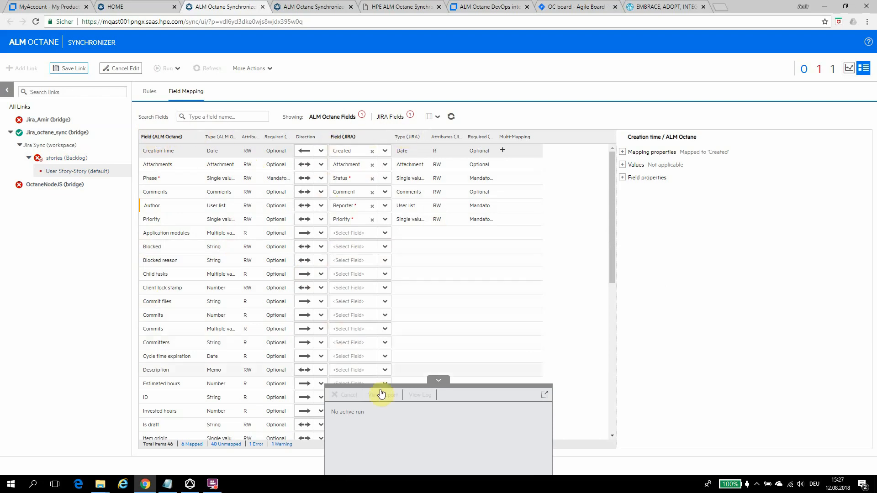
- Map the mandatory ALM Octane Name field to the JIRA Summary field
left_click(438, 381)
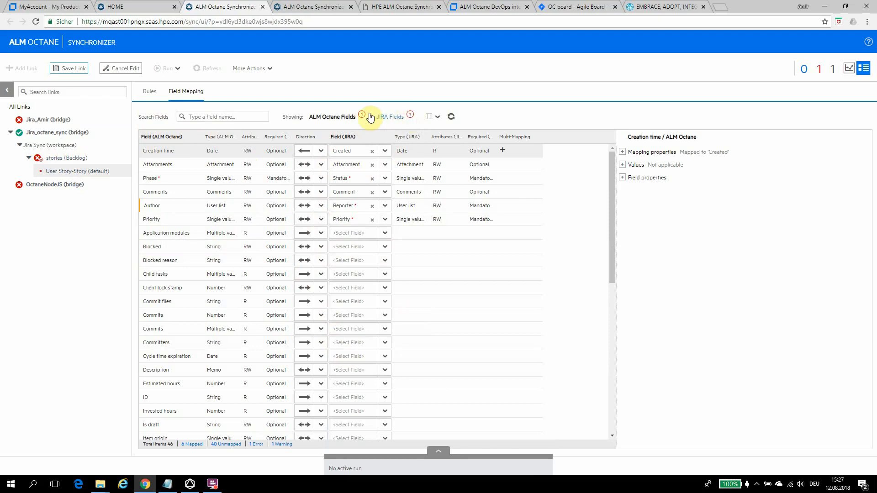
mouse_move(364, 116)
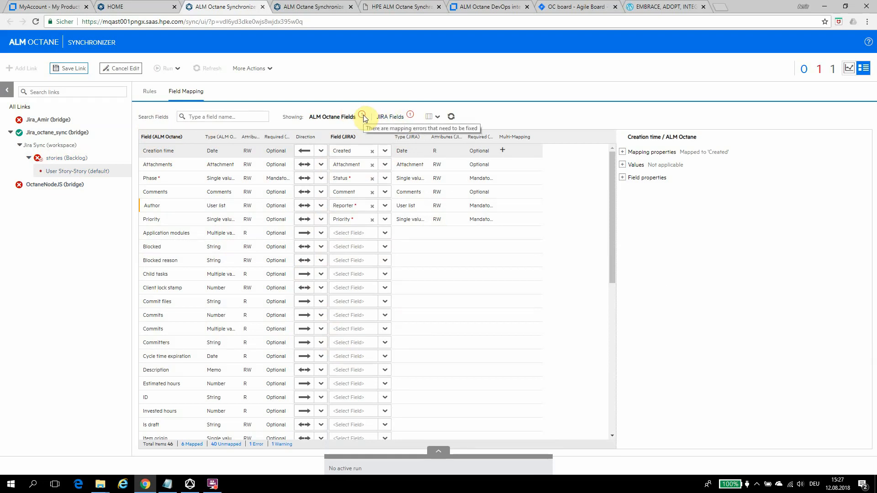
scroll(302, 246, "down", 5)
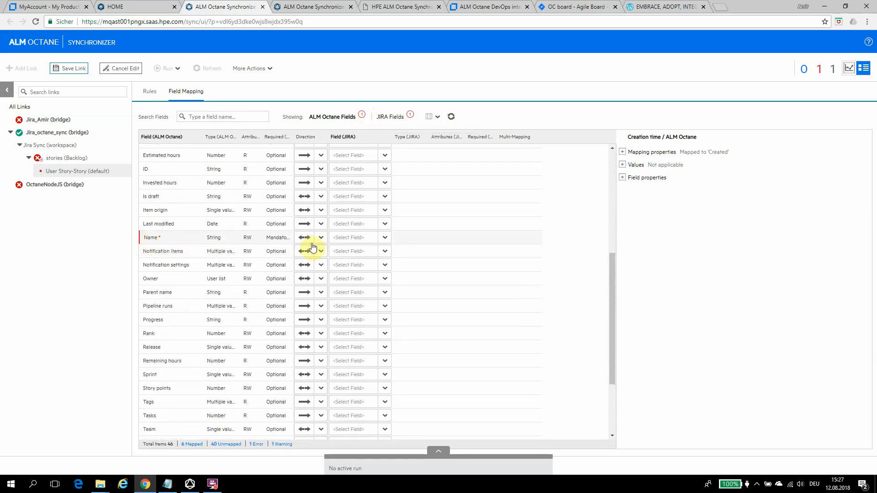
left_click(347, 240)
scroll(352, 326, "down", 2)
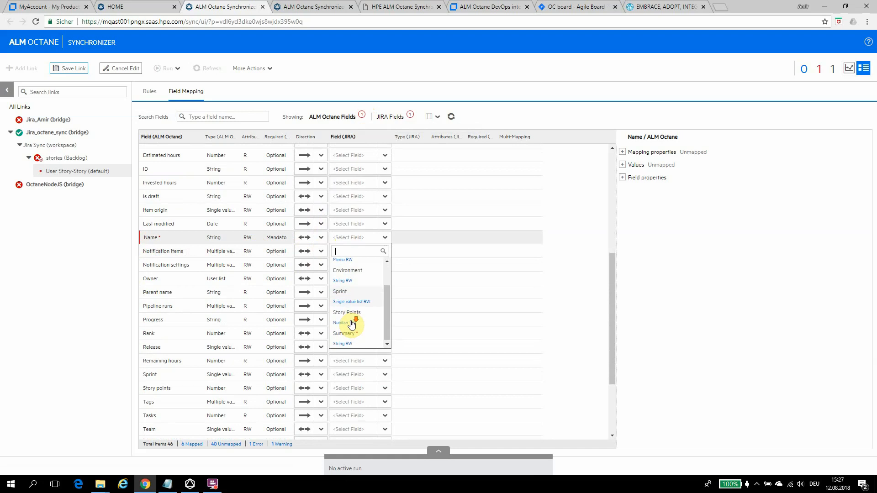
left_click(350, 335)
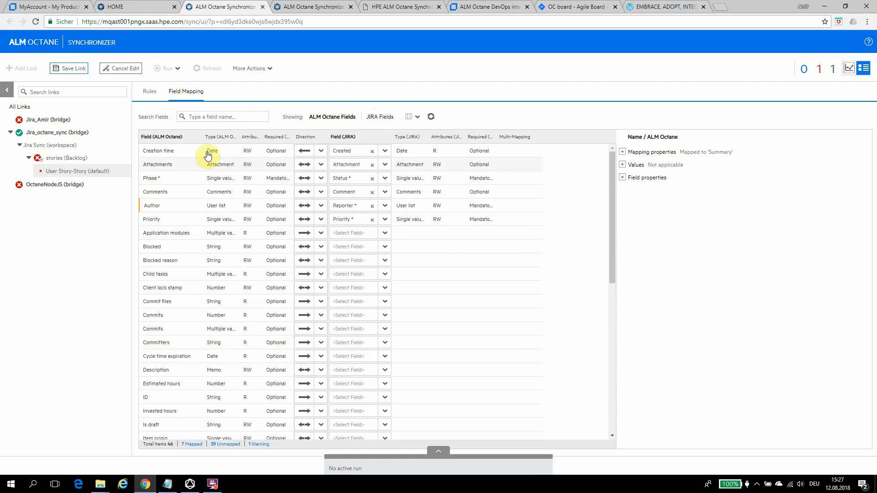
- Open the user mapping of the ALM Octane Author field for editing
left_click(182, 209)
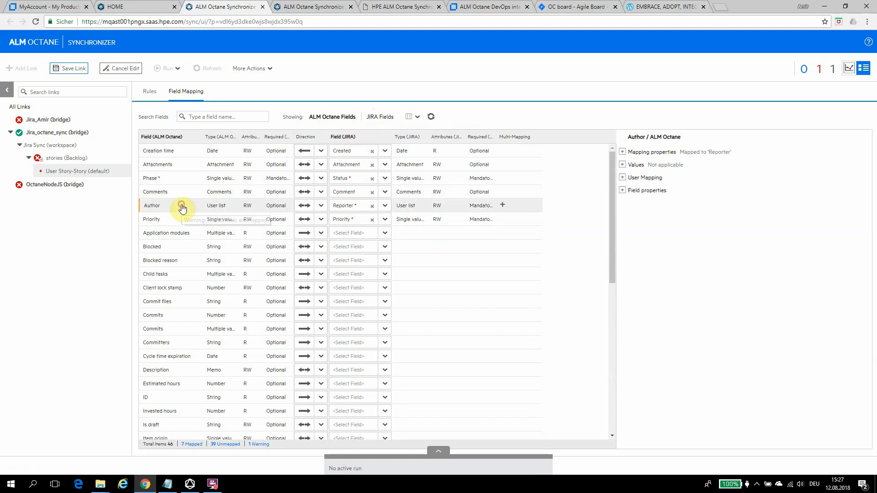
left_click(623, 178)
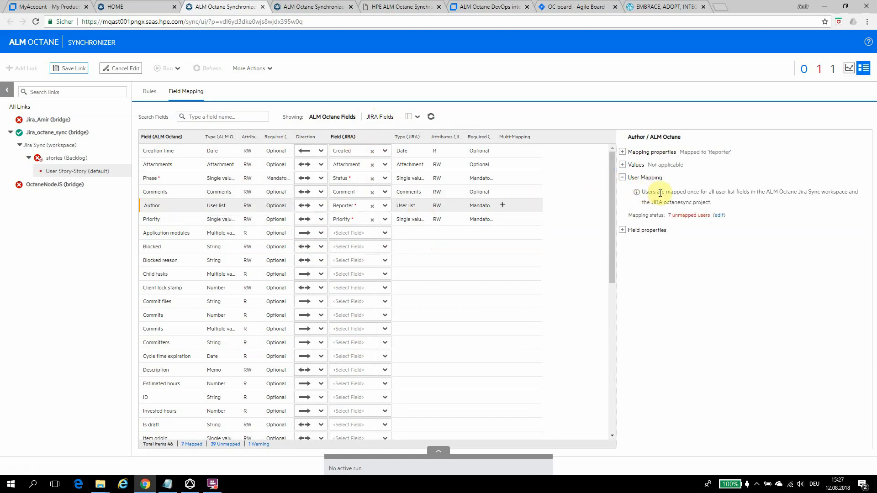
left_click(717, 215)
- Choose the default user for ALM Octane and the admin account as the default in JIRA, then save and close the user mapping
left_click(247, 123)
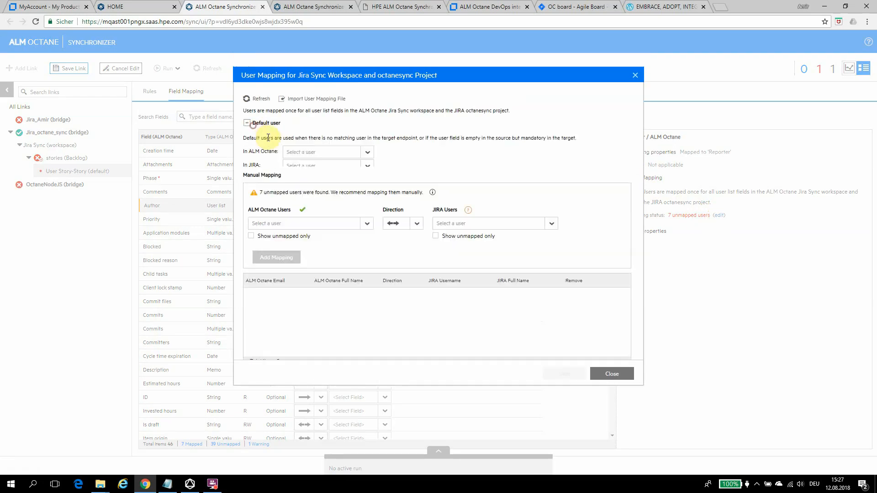
left_click(302, 151)
left_click(314, 178)
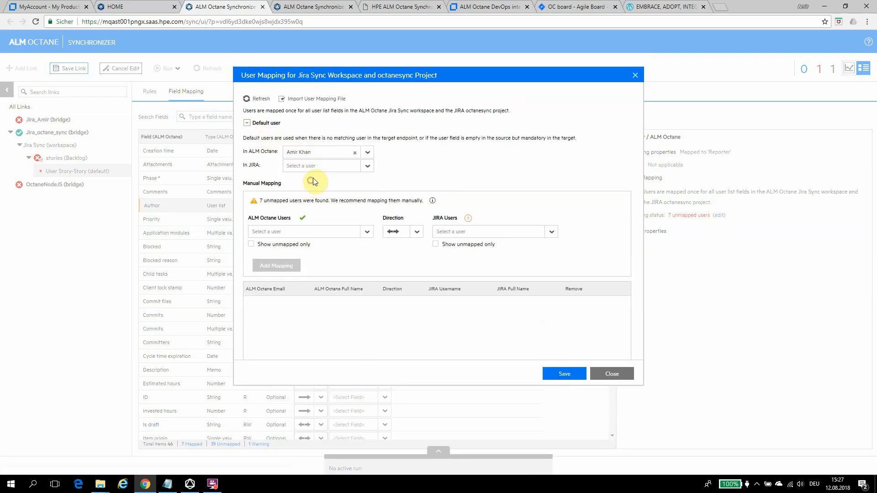
left_click(319, 166)
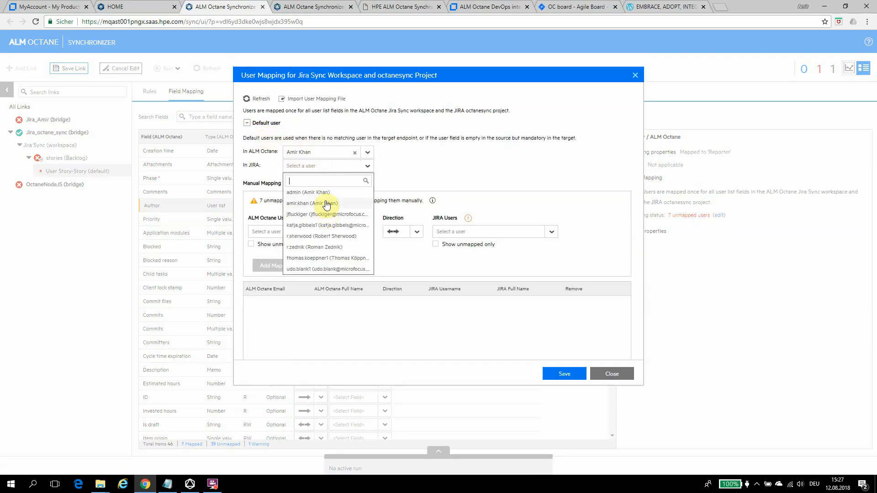
left_click(326, 193)
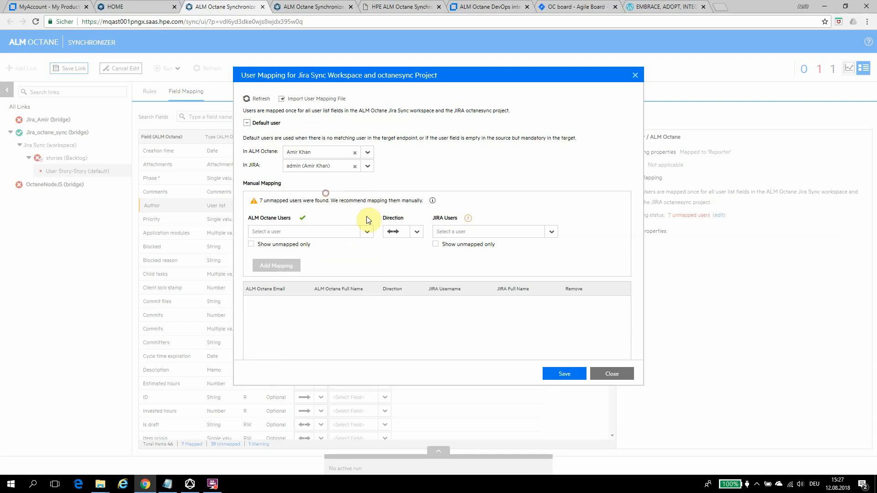
left_click(560, 374)
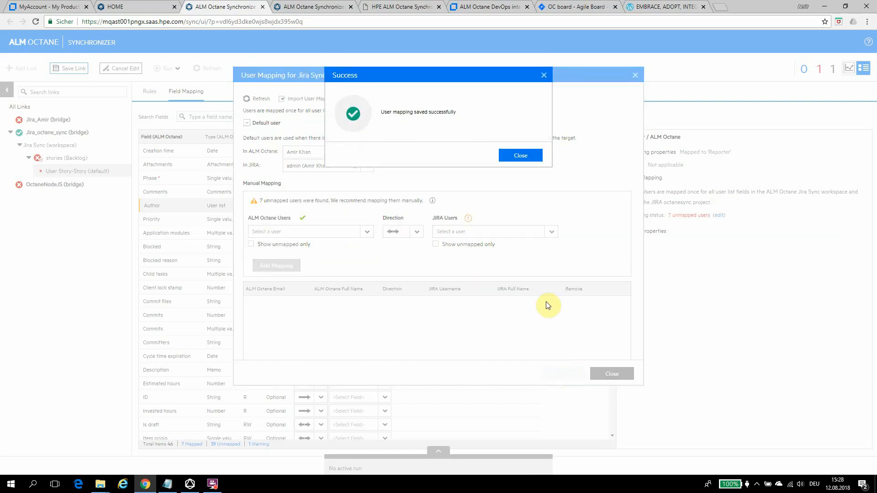
left_click(519, 151)
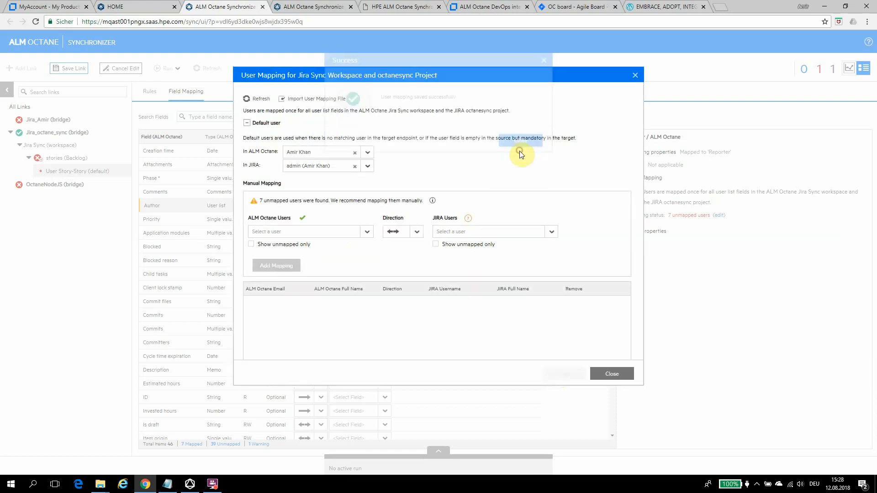
left_click(636, 75)
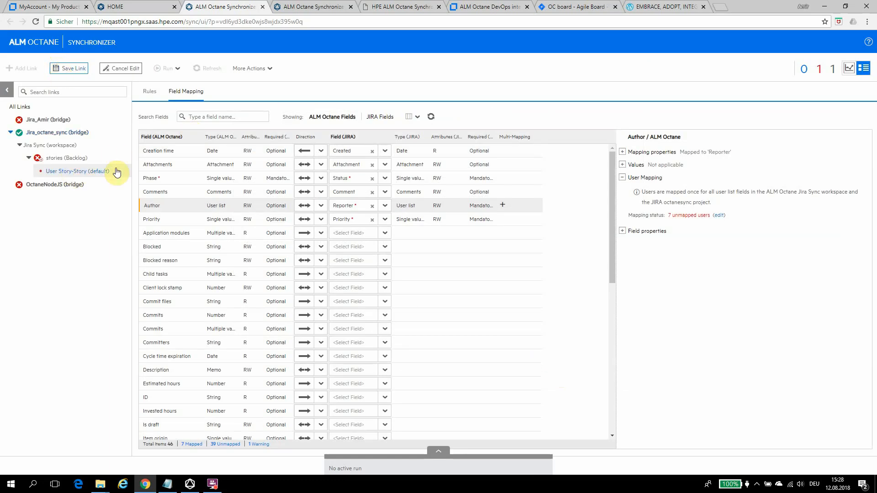
- Save the link changes and run an integrity check on the stories link, showing its run progress
left_click(618, 172)
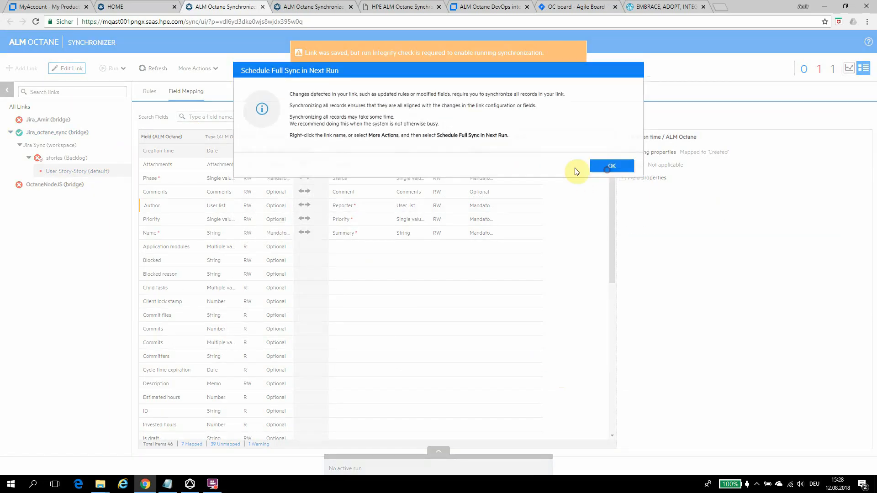
left_click(123, 70)
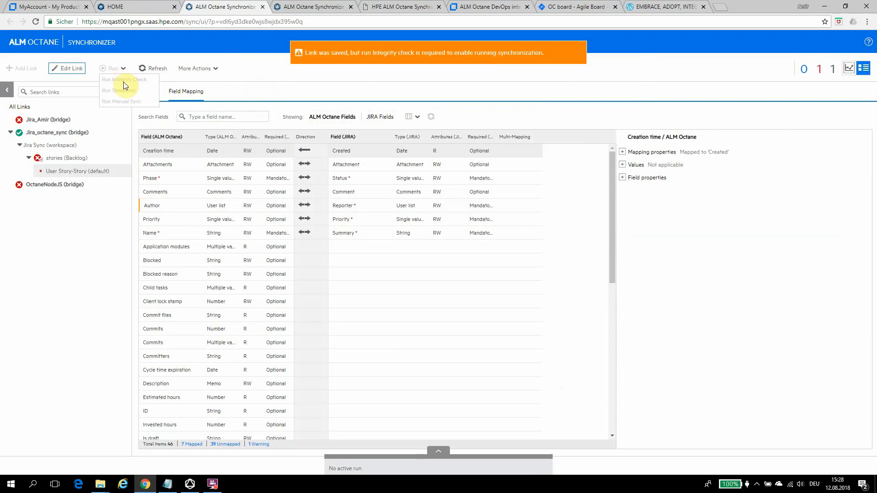
left_click(85, 158)
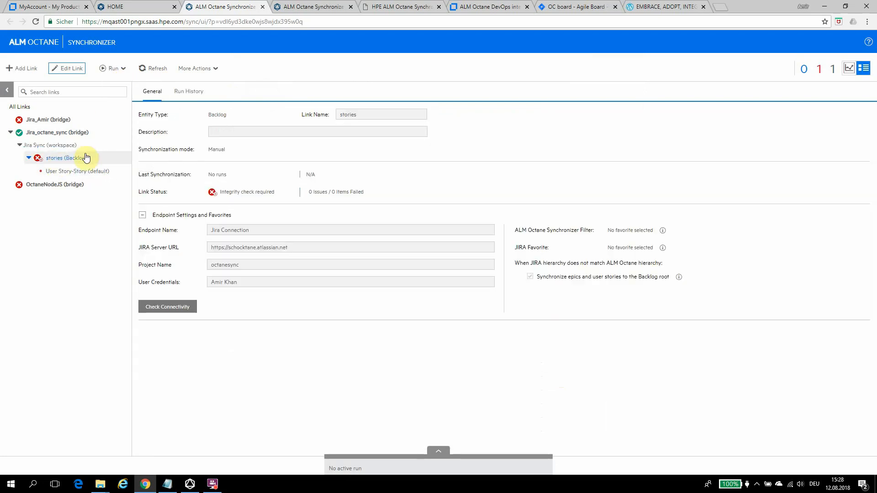
left_click(123, 68)
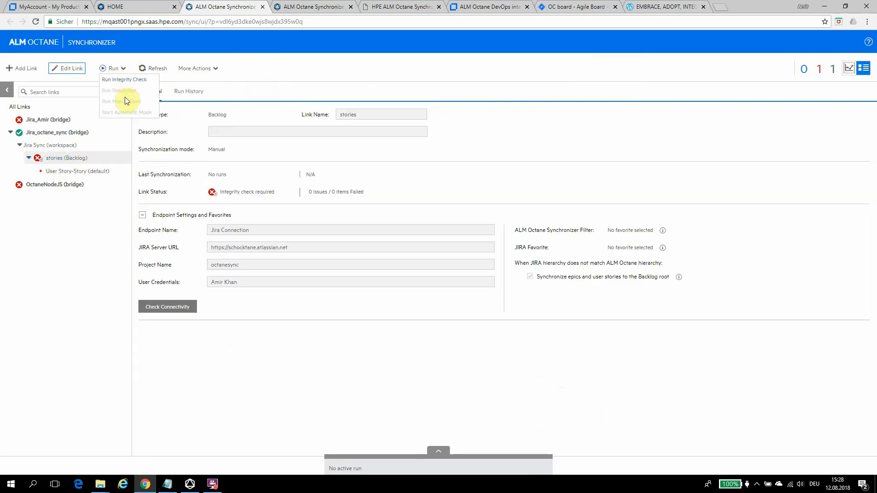
left_click(123, 79)
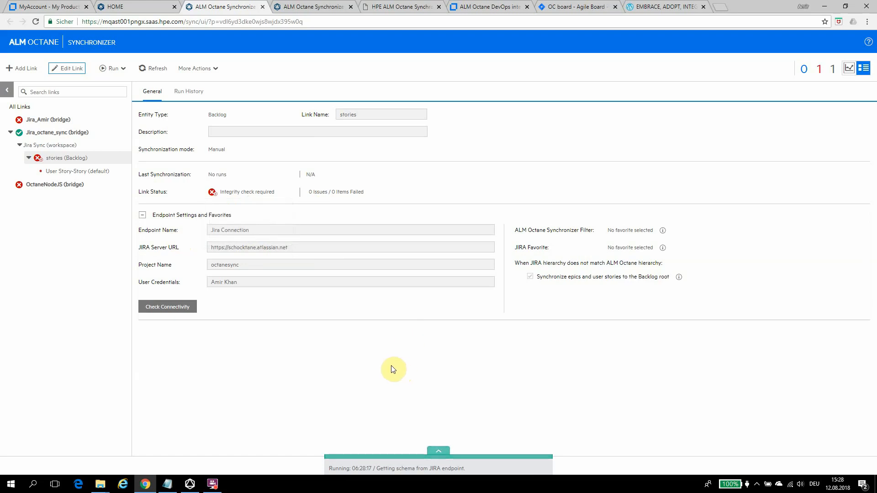
left_click(438, 452)
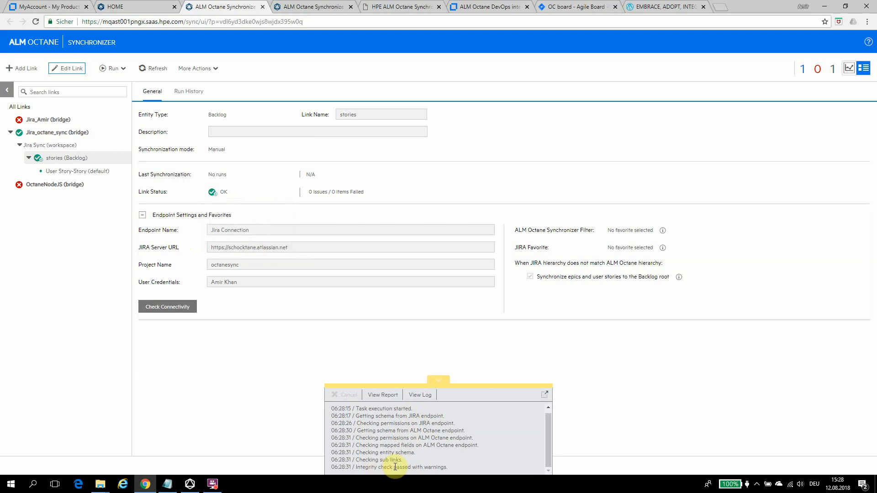
- Examine the integrity check report's field mapping warnings for the stories link, then close the report and collapse the run progress
left_click(391, 396)
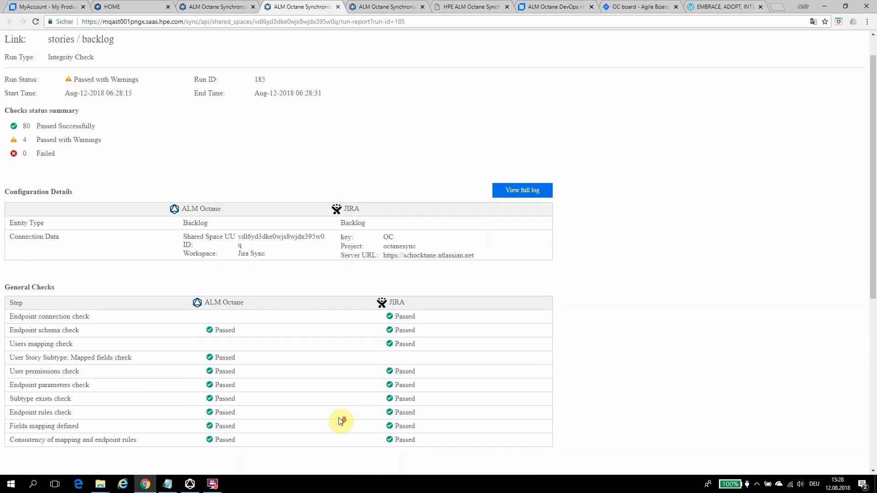
scroll(341, 420, "down", 7)
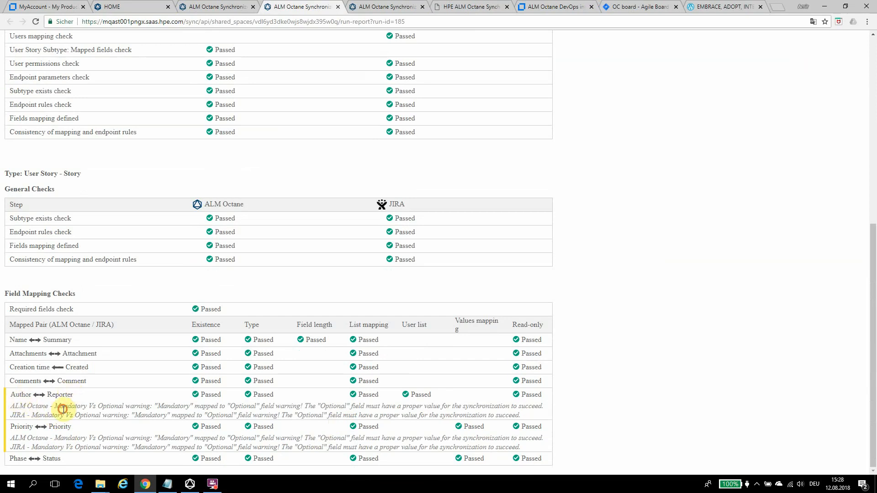
left_click_drag(57, 406, 147, 406)
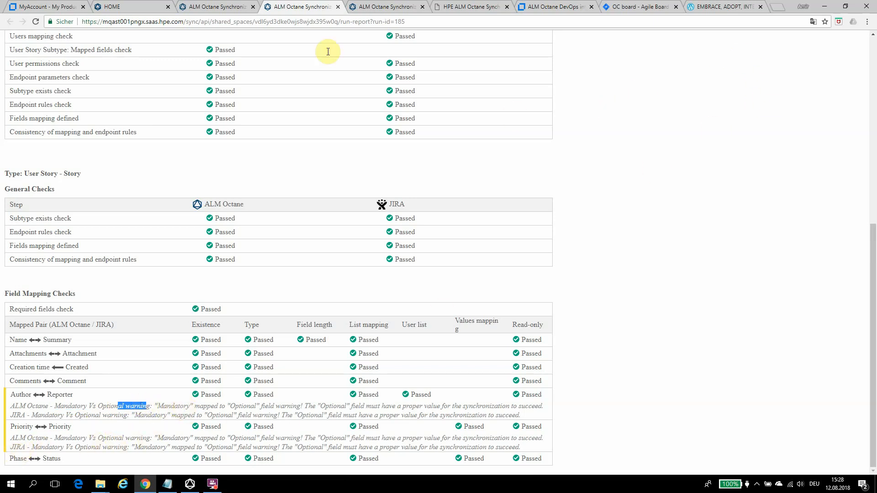
middle_click(299, 9)
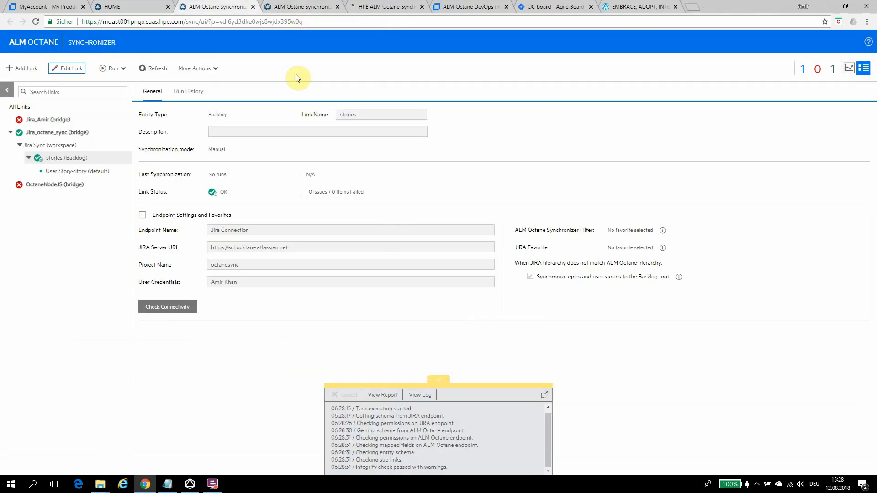
left_click(438, 381)
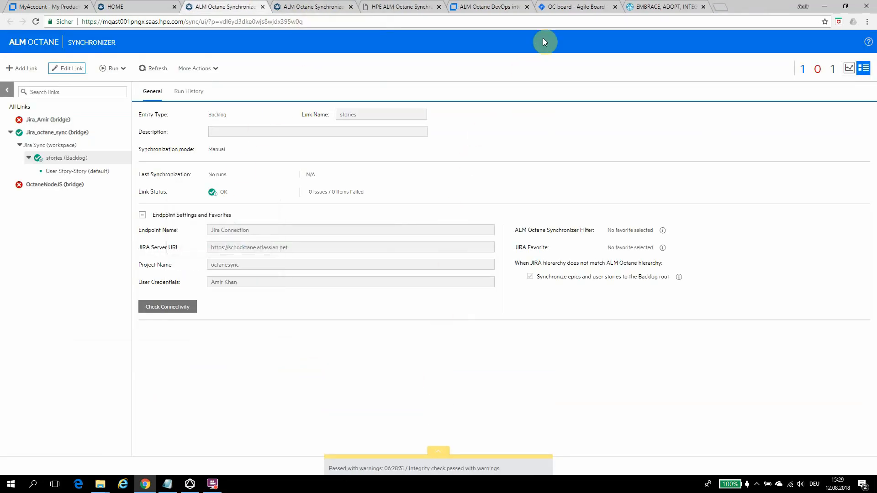
- Switch to the JIRA OC board and enter a new Story named "My first user story in Jira" in the backlog
left_click(559, 9)
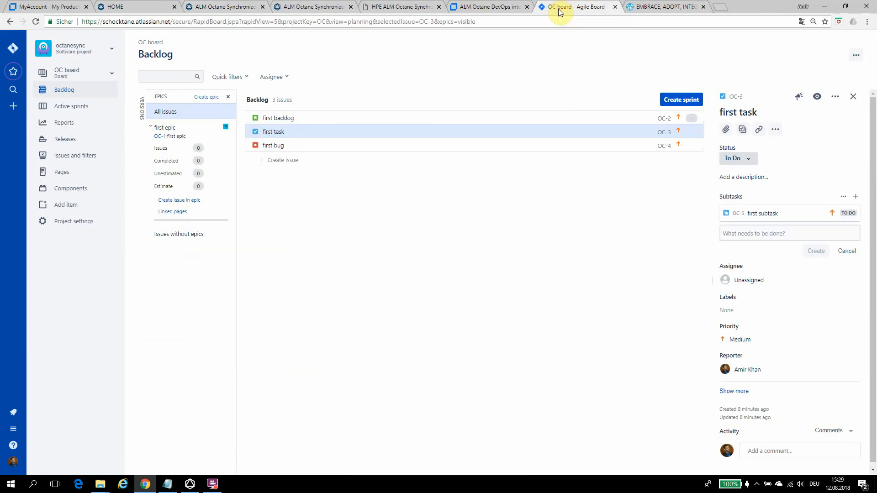
left_click(275, 160)
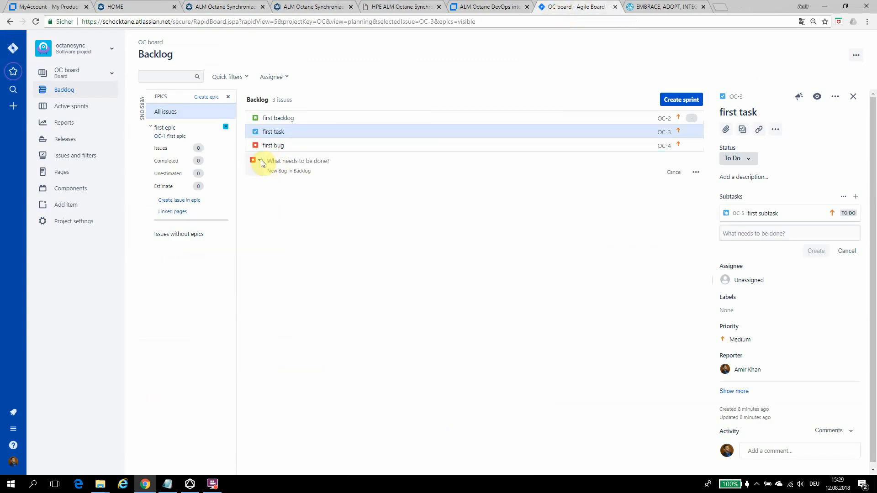
left_click(253, 161)
left_click(259, 127)
type("My first user story in Jira")
- Assign the first task issue to a project member and select the first bug issue in the backlog
left_click(770, 279)
left_click(760, 301)
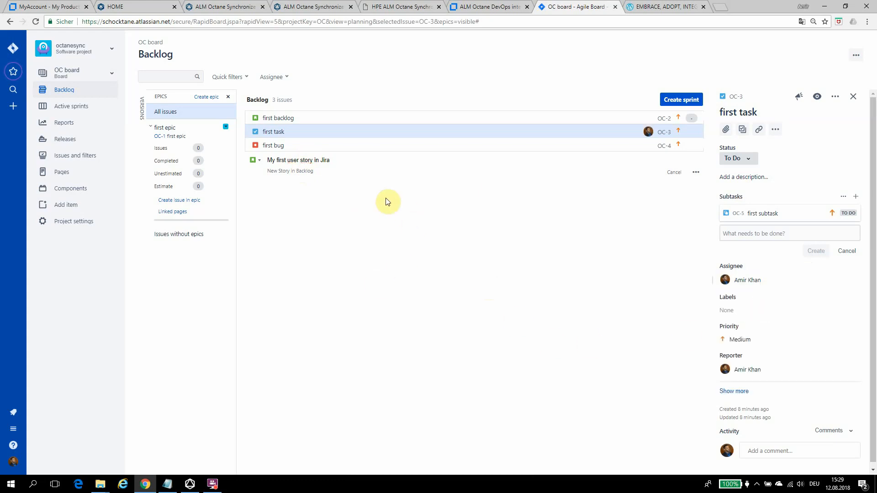
left_click(335, 146)
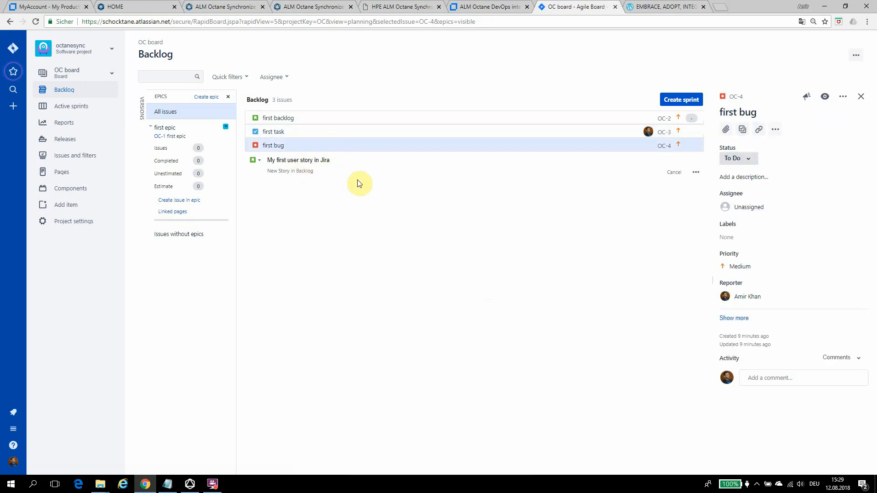
- Switch back to the ALM Octane Synchronizer and run a manual sync of the stories link, showing its run progress
left_click(224, 6)
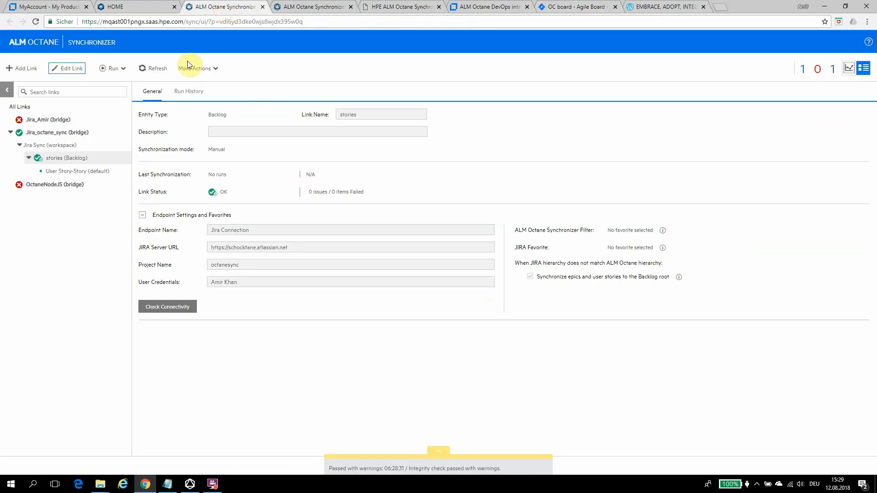
left_click(124, 68)
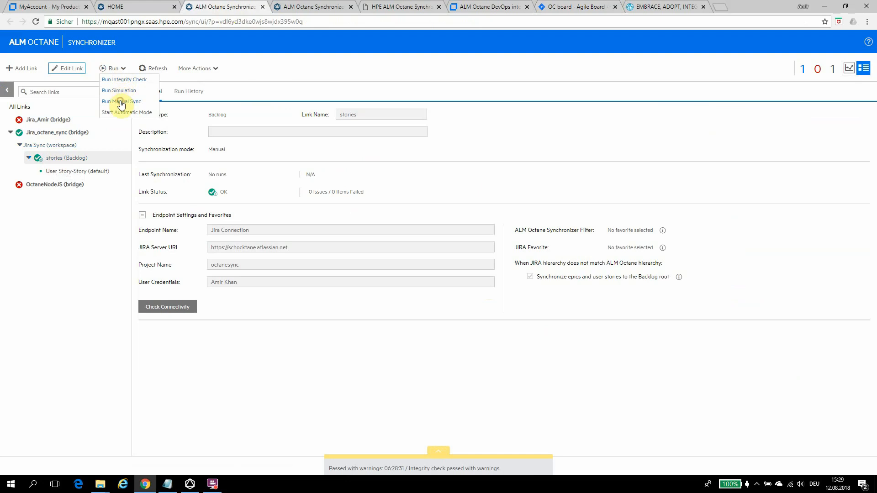
left_click(121, 101)
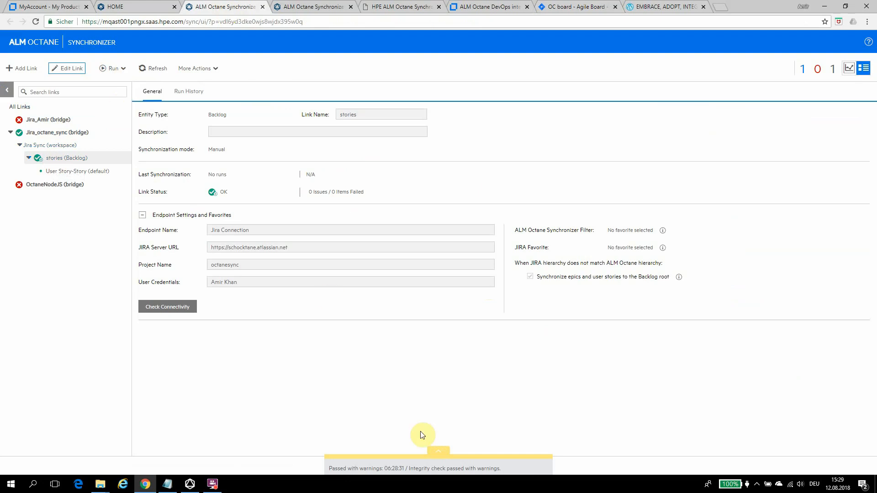
left_click(436, 449)
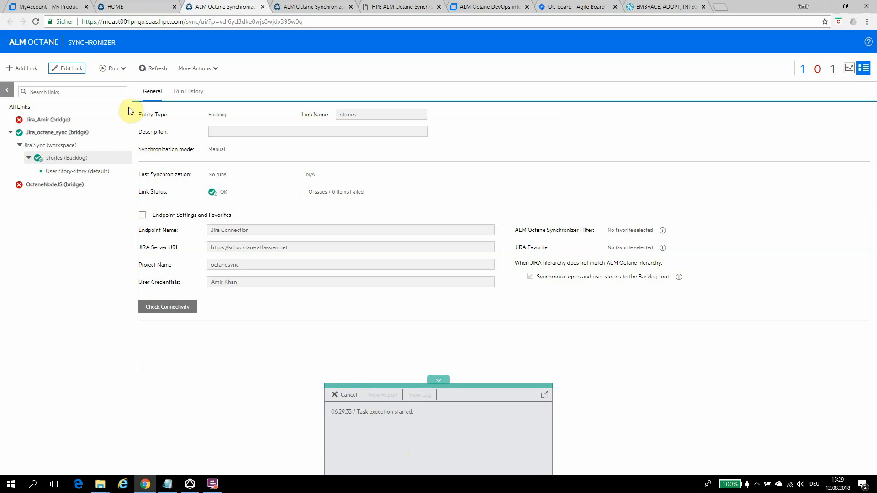
left_click(123, 69)
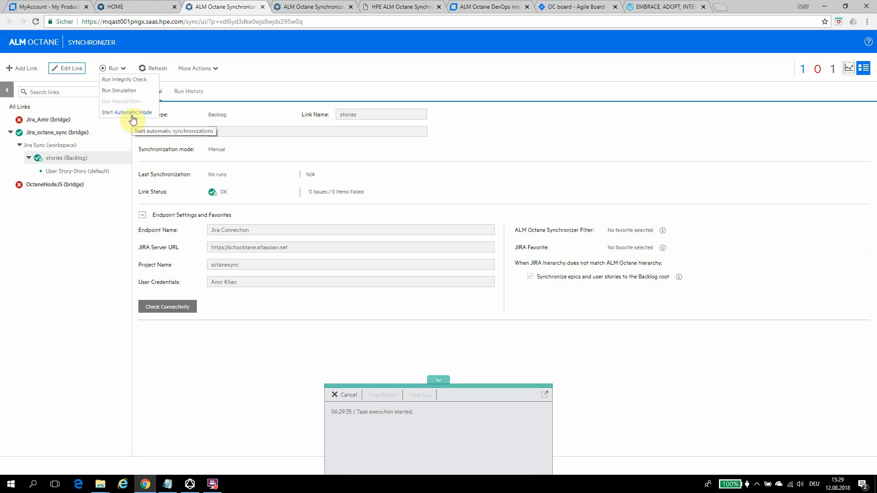
left_click(558, 197)
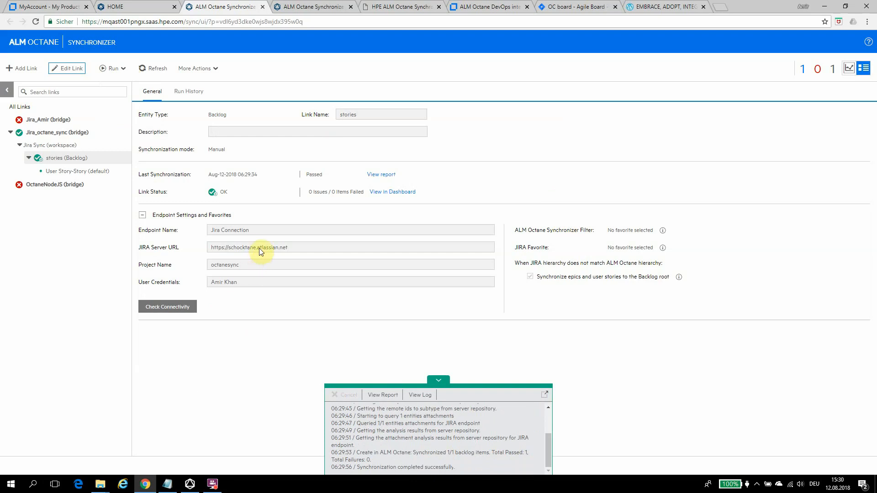
- Switch to the ALM Octane workspace Jira Sync and open its backlog items list
left_click(126, 8)
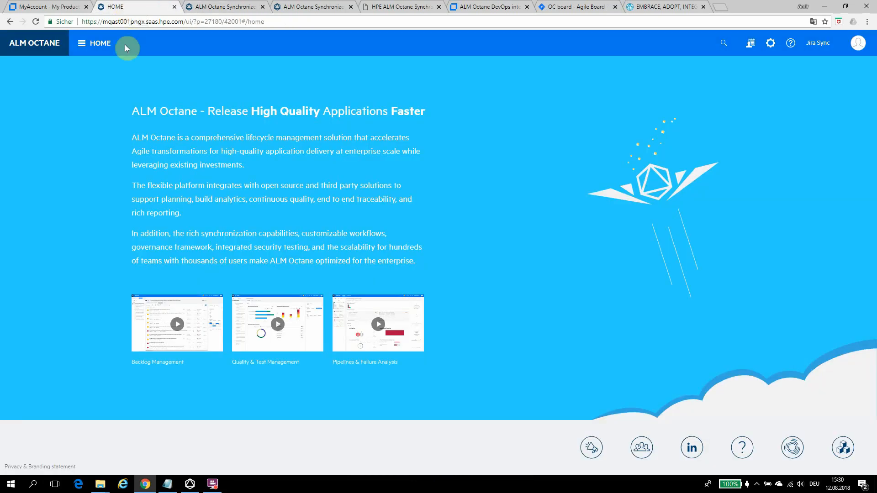
left_click(94, 47)
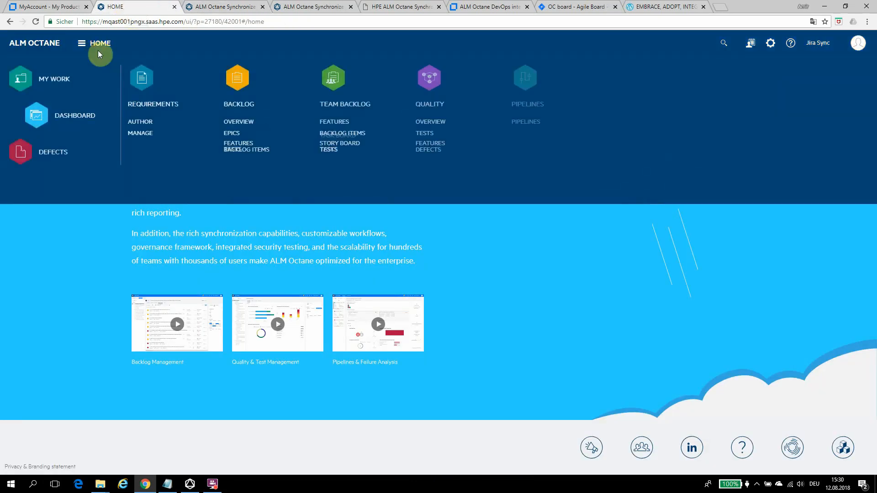
left_click(245, 87)
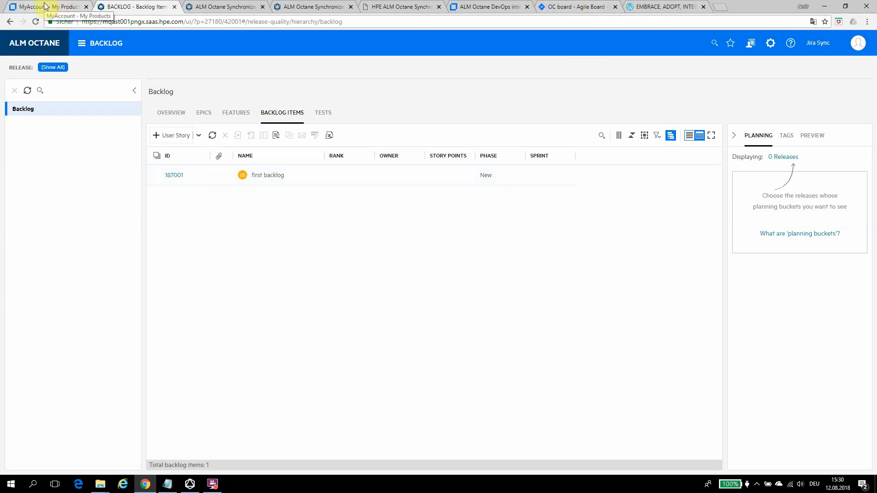
- Return to the ALM Octane Synchronizer and run another manual sync of the stories link
left_click(230, 7)
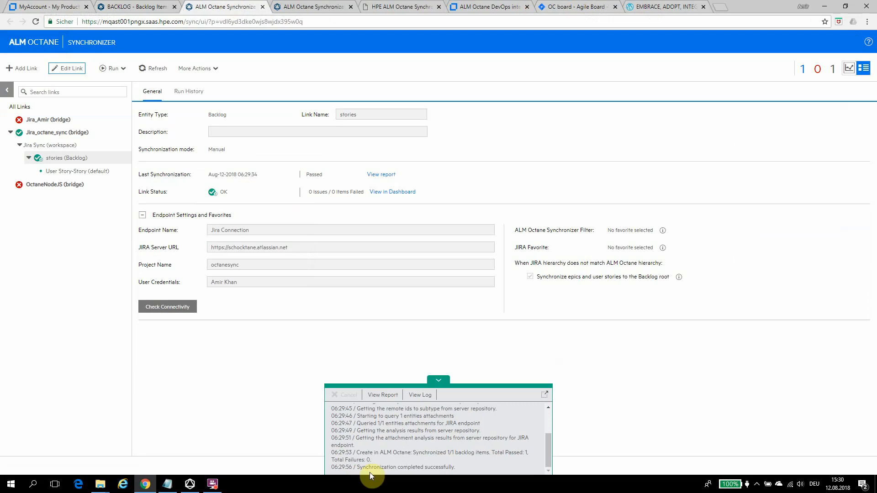
left_click(123, 69)
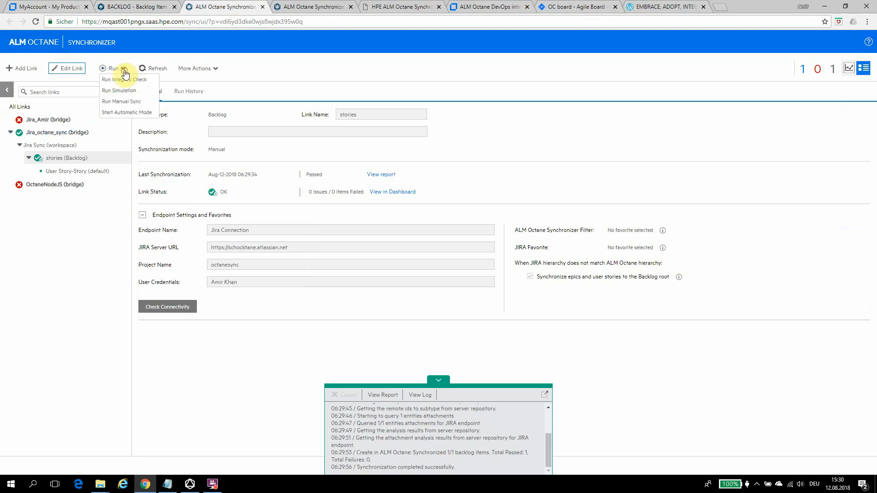
left_click(124, 101)
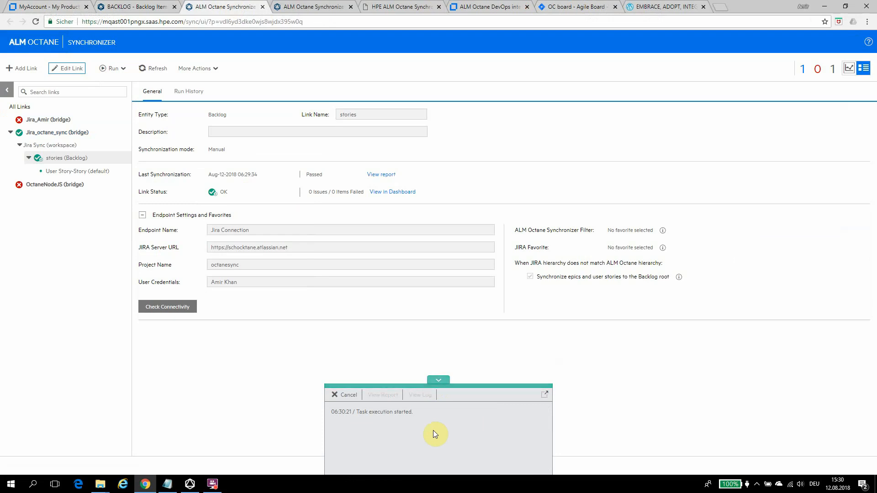
- Switch to the JIRA OC board and view the details of the first task, first backlog and first bug issues
left_click(579, 8)
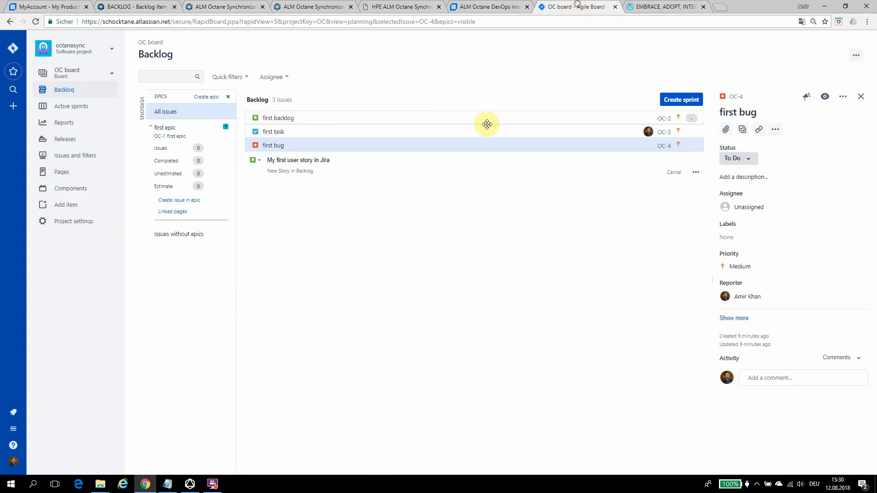
left_click(295, 159)
left_click(297, 132)
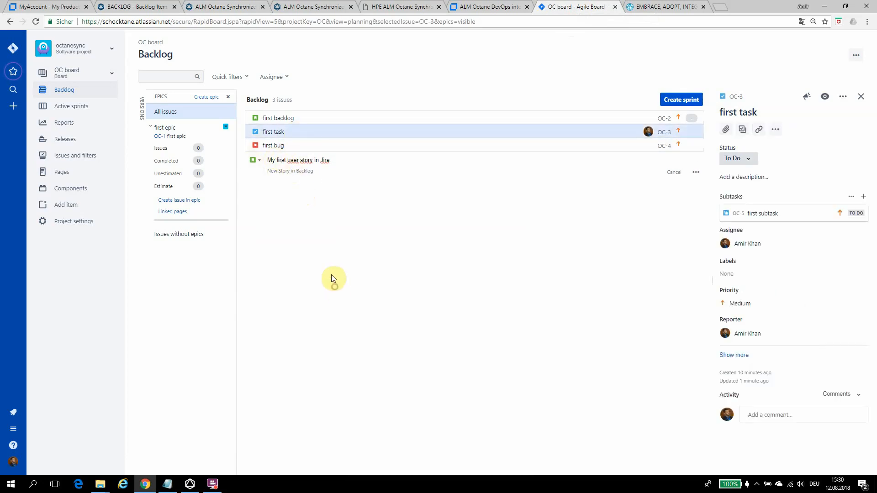
left_click(297, 118)
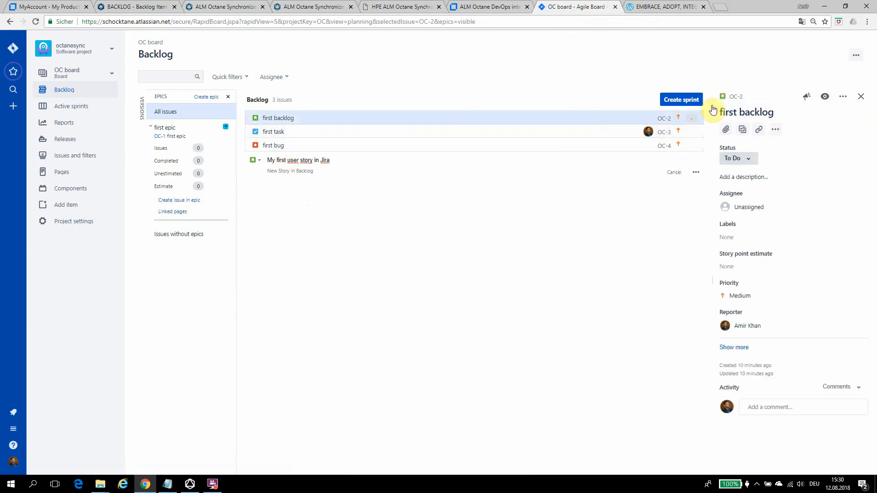
left_click(260, 144)
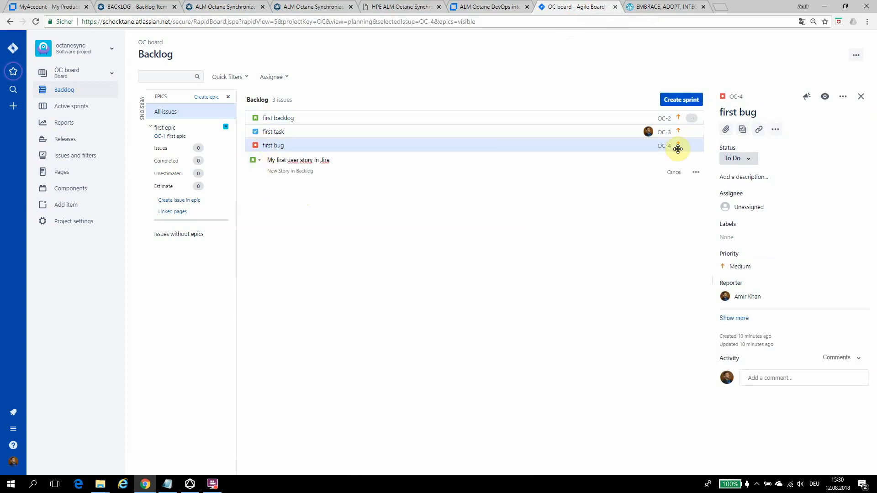
- Open the full creation form for the pending story, review its fields and create the Story "My first user story in Jira" in octanesync
left_click(695, 172)
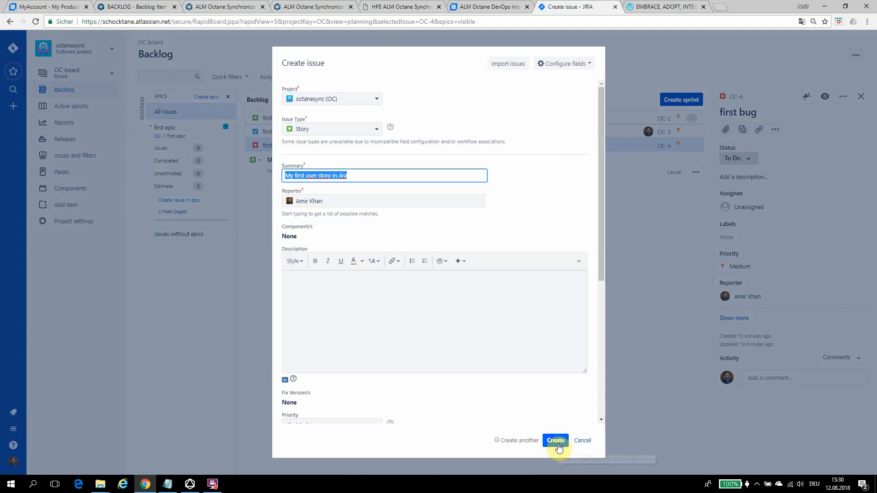
scroll(416, 335, "down", 4)
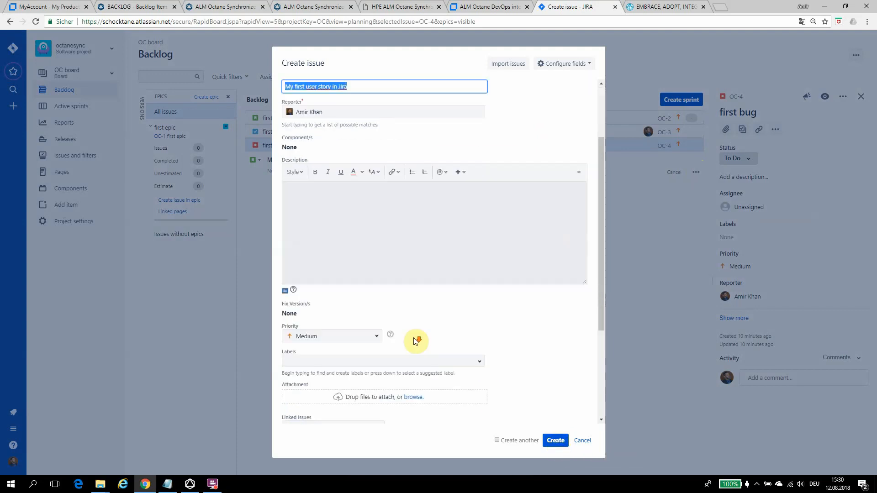
scroll(416, 348, "down", 1)
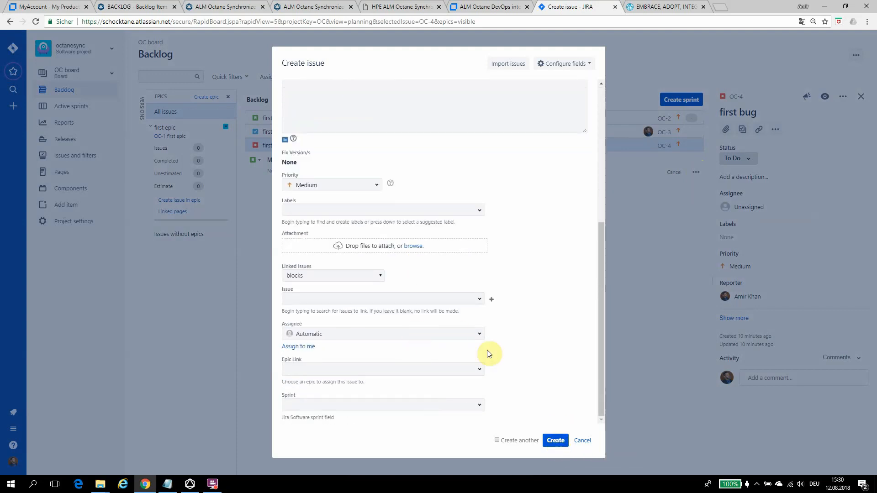
scroll(507, 372, "up", 5)
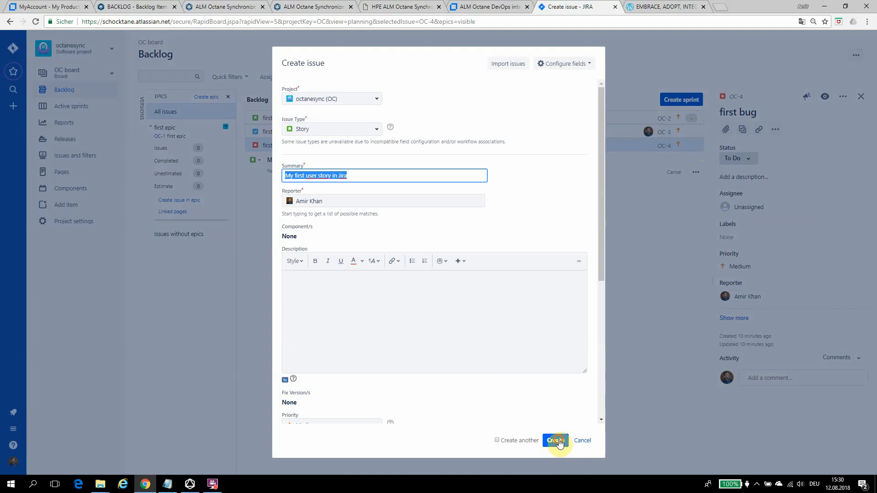
left_click(559, 441)
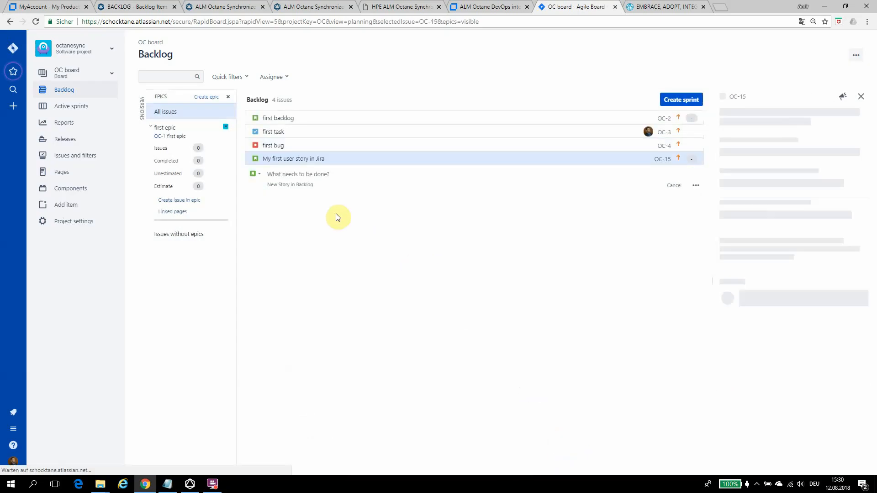
left_click(480, 158)
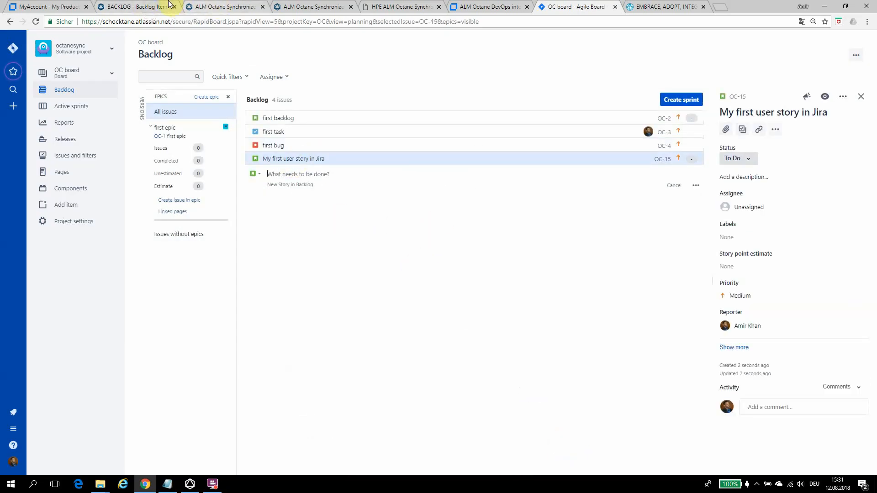
- Switch to the ALM Octane Synchronizer and manually sync the stories link to transfer the new JIRA story
left_click(217, 7)
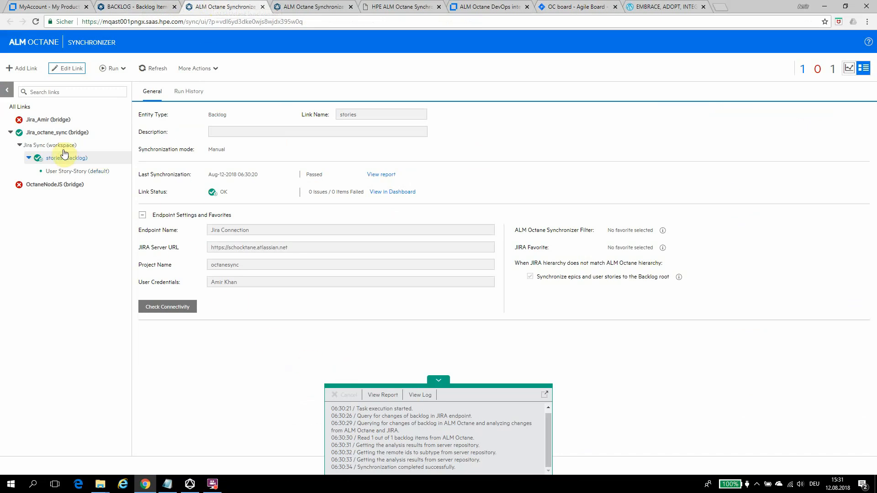
left_click(122, 69)
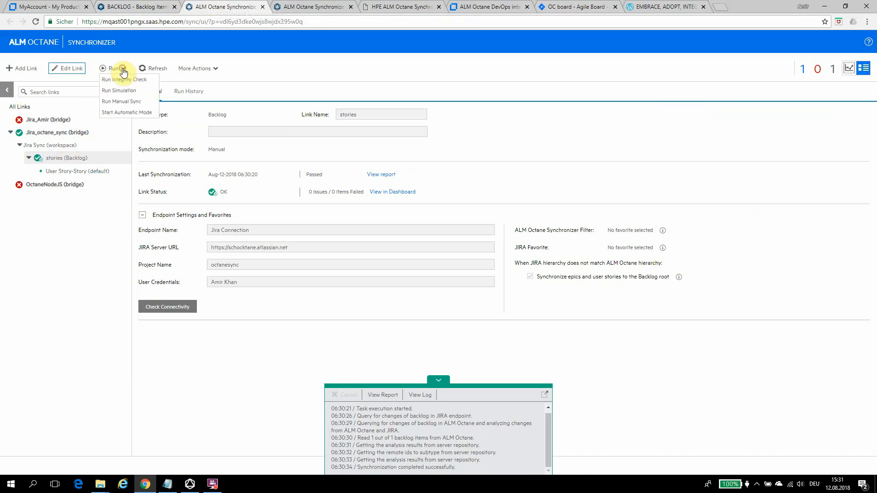
left_click(136, 102)
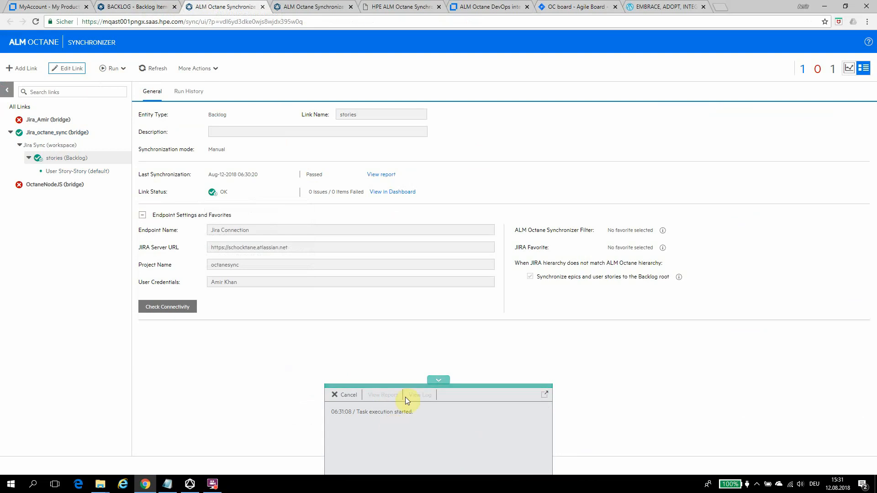
- Check the sync progress in the Synchronizer and refresh the backlog items list in ALM Octane
left_click(139, 6)
left_click(212, 136)
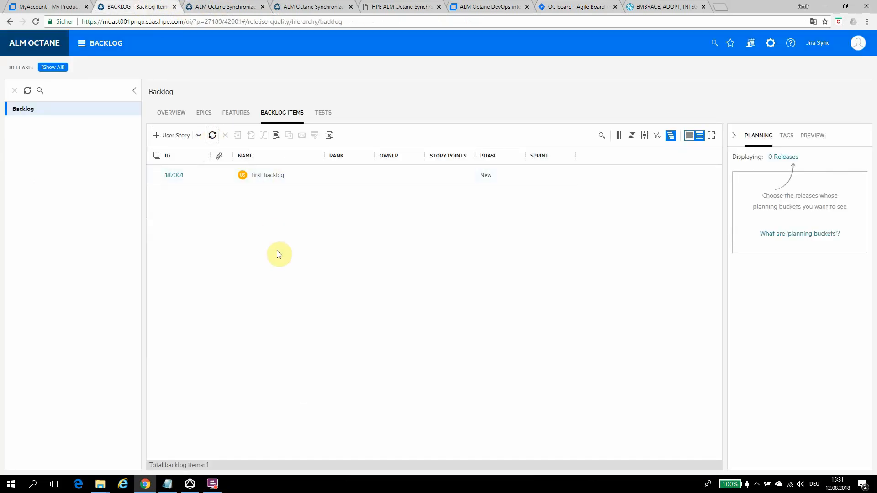
left_click(247, 6)
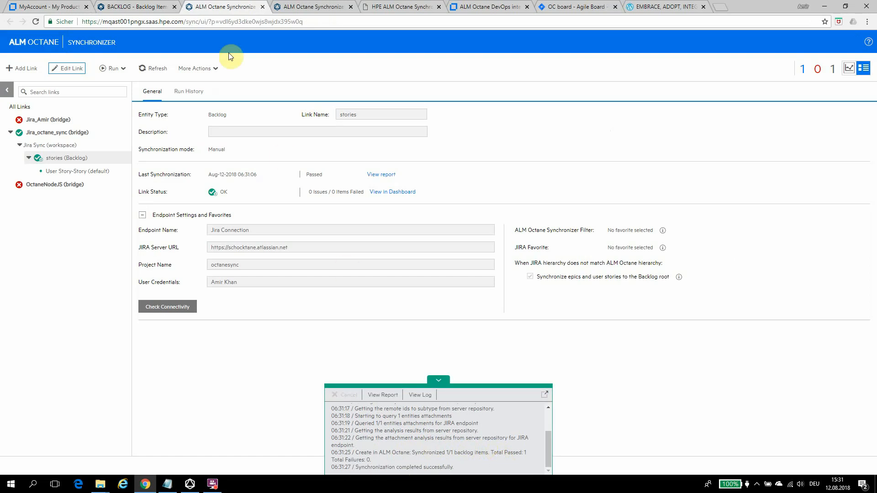
left_click(160, 6)
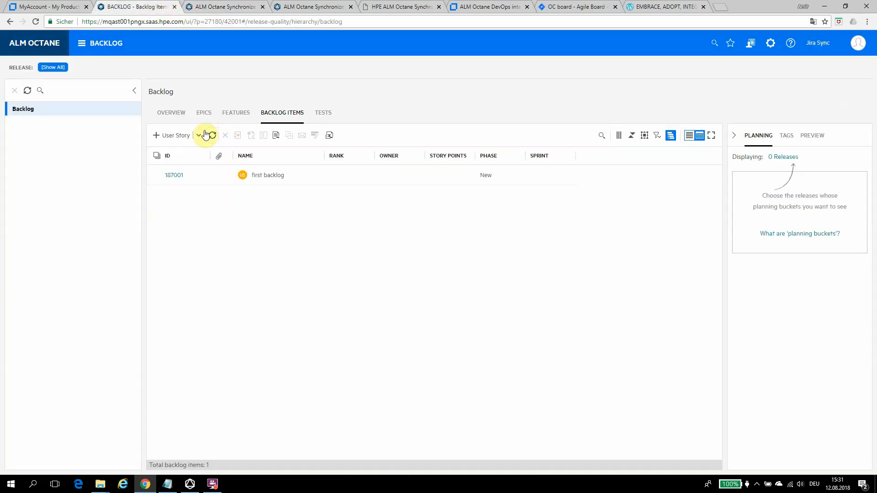
left_click(213, 135)
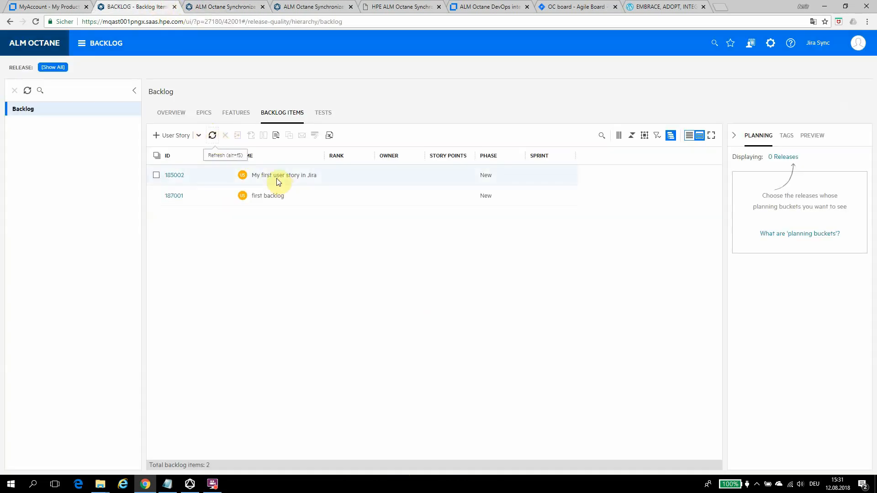
- Rename the synchronized user story in the ALM Octane backlog as "My first user story in Jira - octane received the story"
left_click(314, 178)
left_click(312, 175)
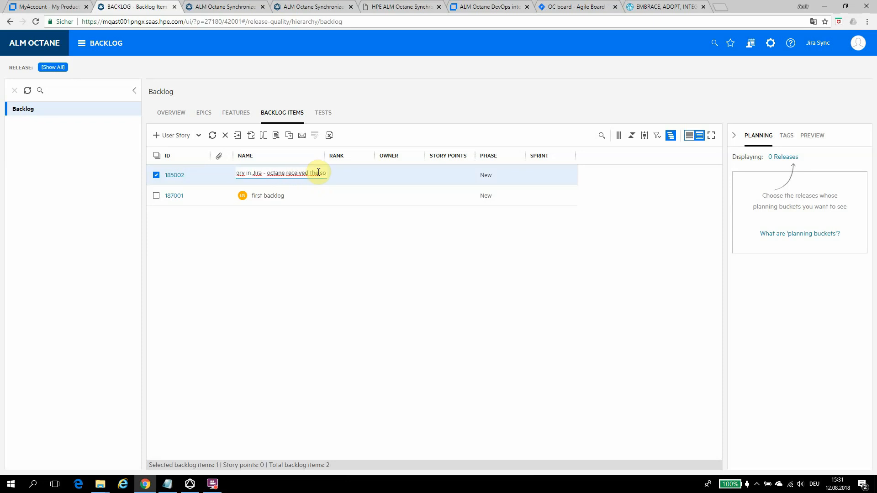
key("Return")
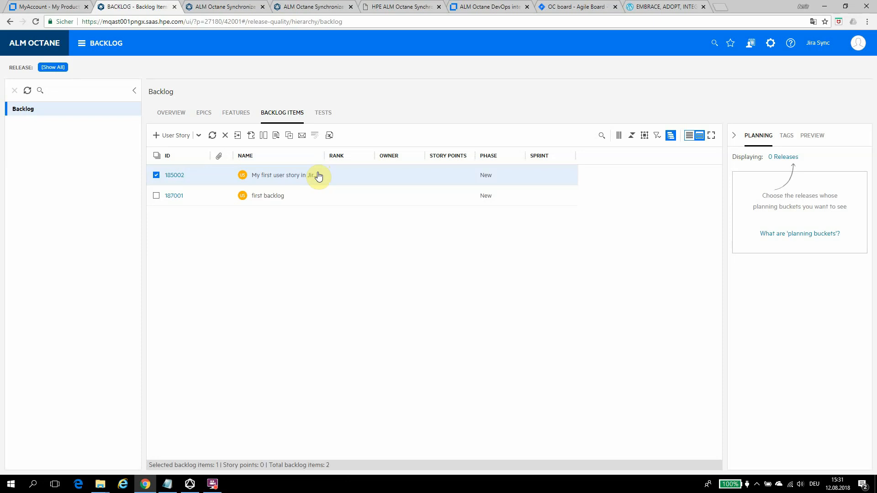
left_click(295, 195)
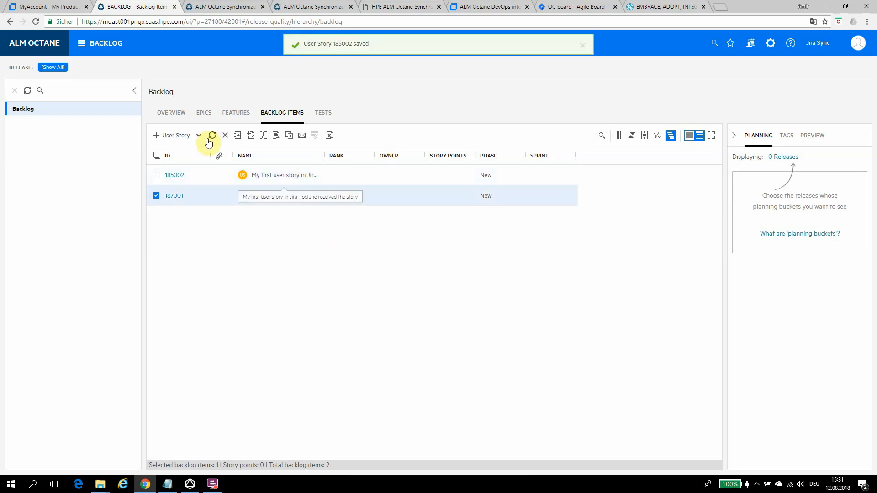
- Go back to the Synchronizer and run a manual sync of the stories link to send the renamed story to JIRA
left_click(227, 8)
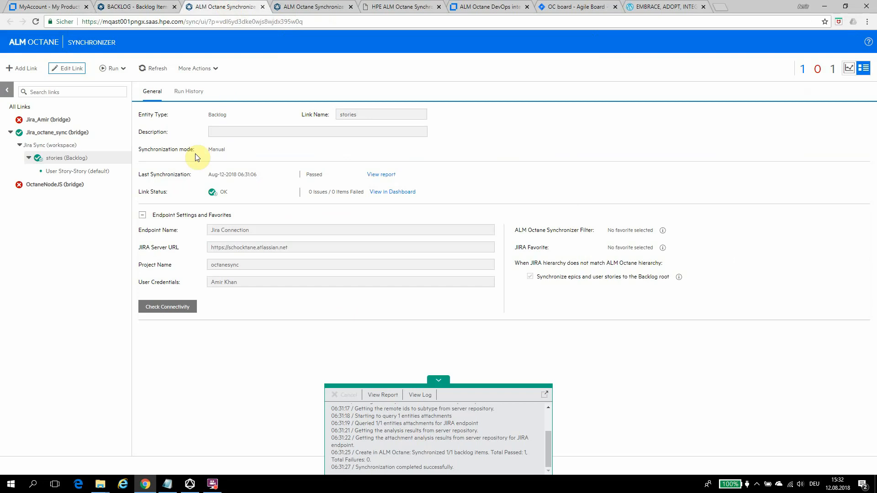
left_click(116, 68)
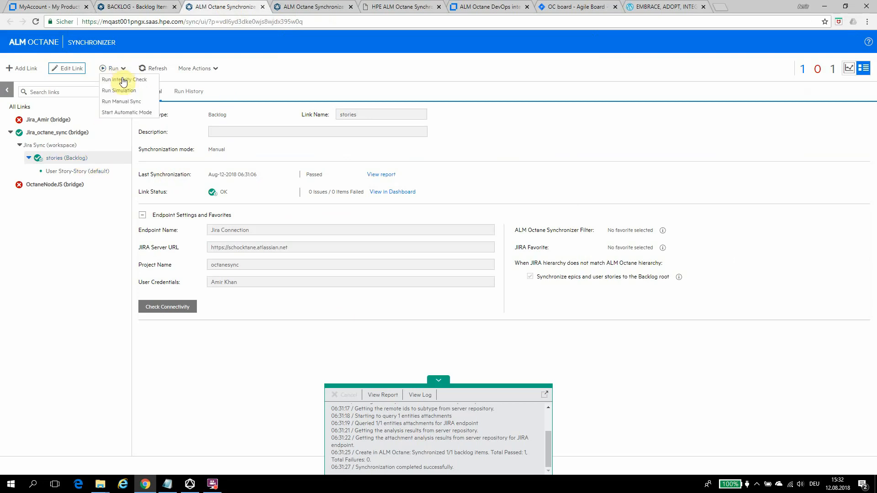
left_click(121, 101)
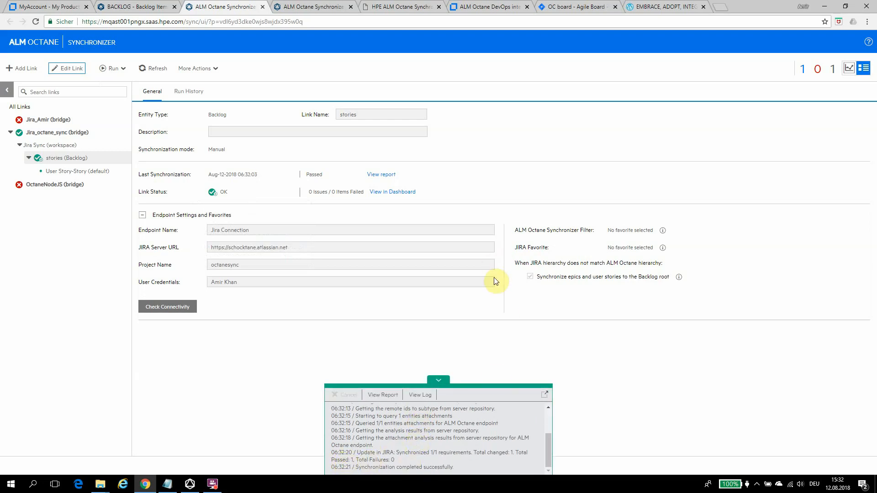
- Switch to the JIRA OC board and reload its backlog by leaving for Releases and returning, to check the story's name
left_click(559, 8)
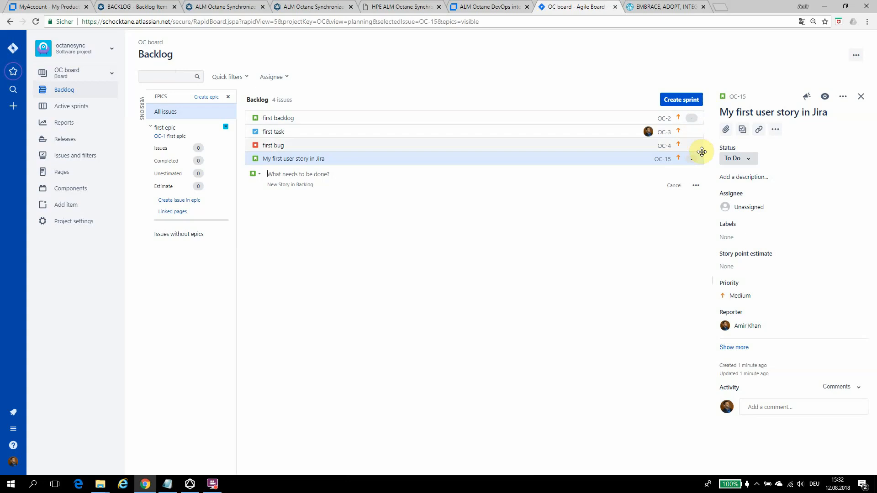
left_click(842, 97)
left_click(854, 54)
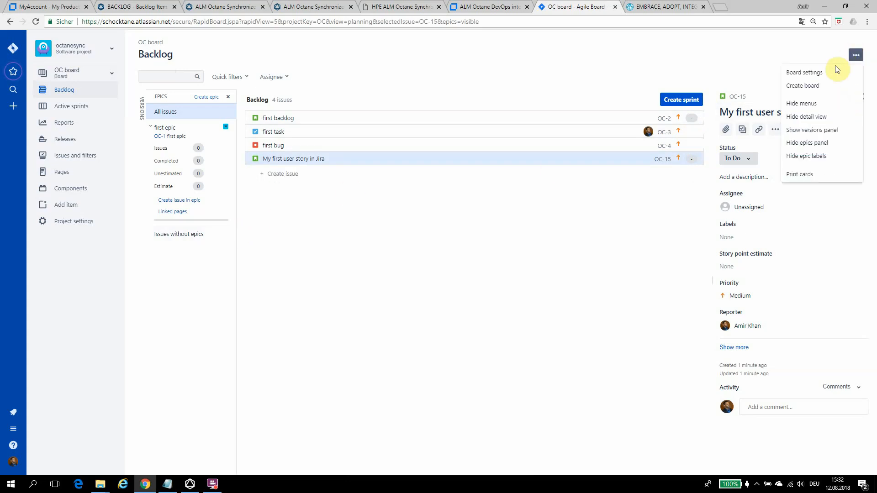
left_click(470, 254)
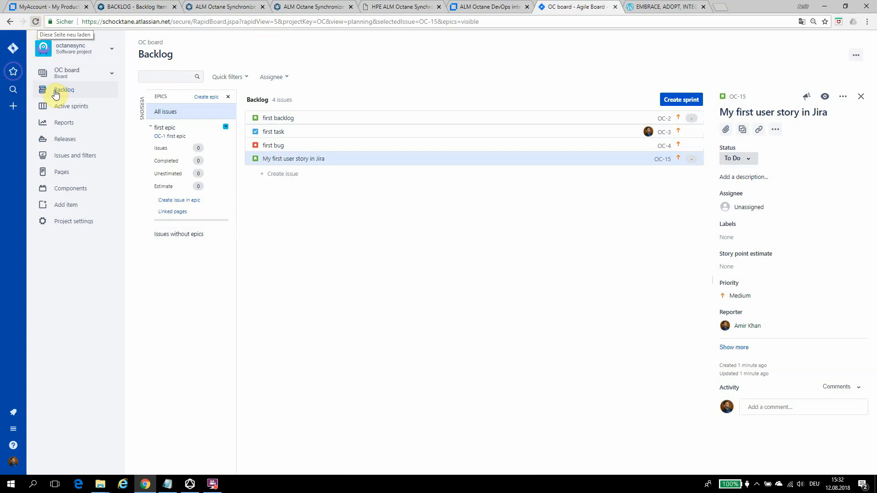
left_click(61, 71)
left_click(60, 72)
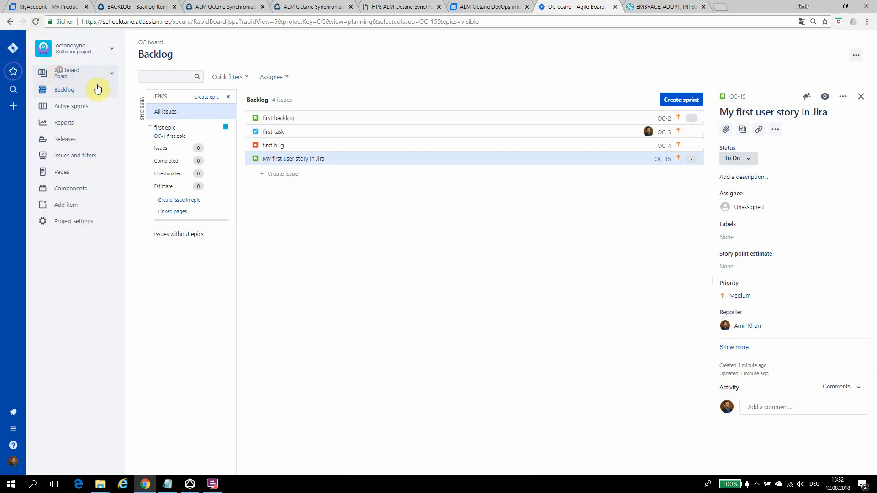
left_click(71, 142)
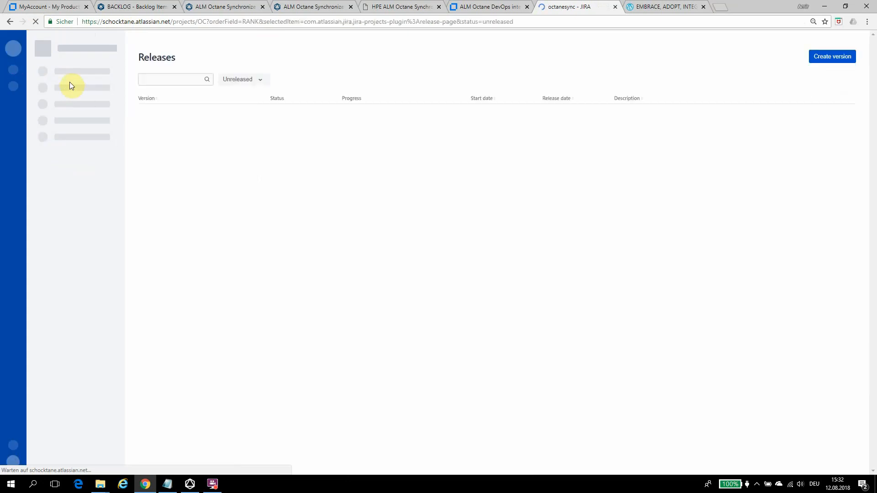
left_click(73, 94)
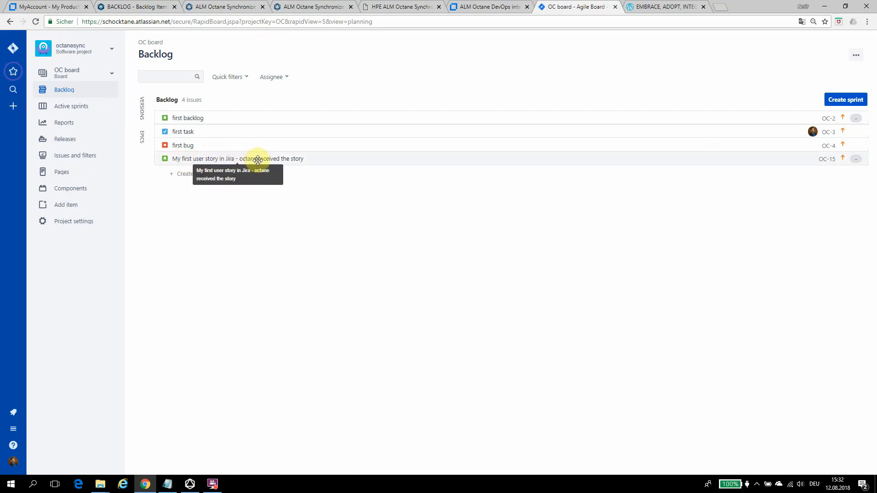
- Widen the Name column of the ALM Octane backlog items to fit the full story name, then return to the Synchronizer
left_click(135, 6)
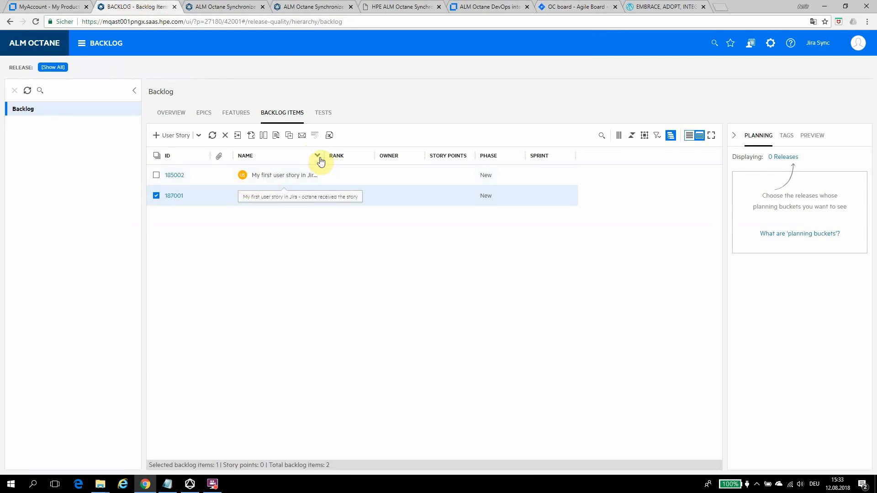
left_click_drag(324, 161, 412, 170)
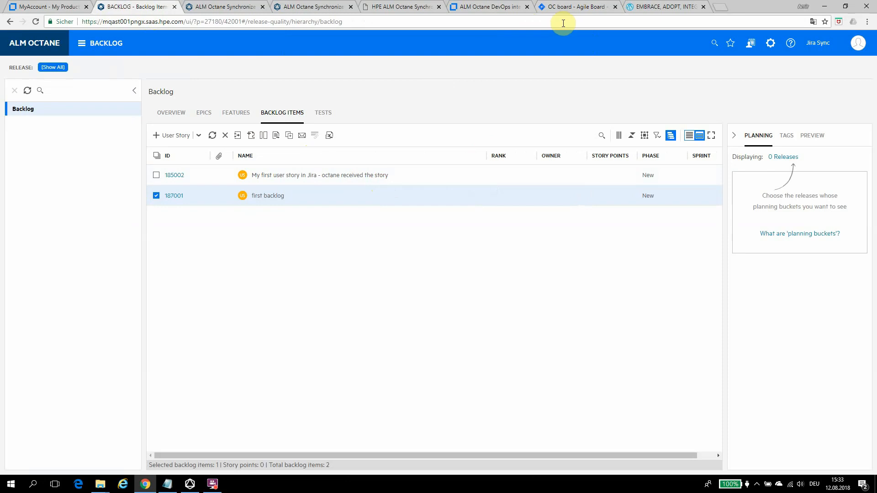
left_click(220, 7)
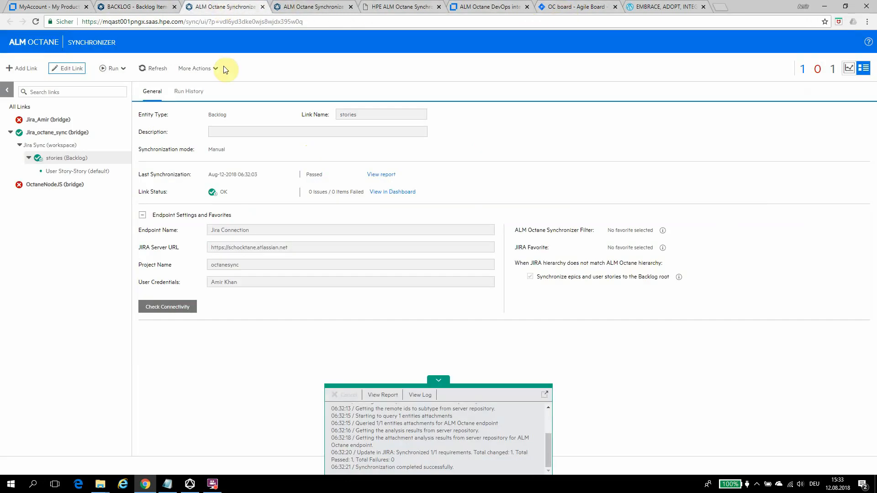